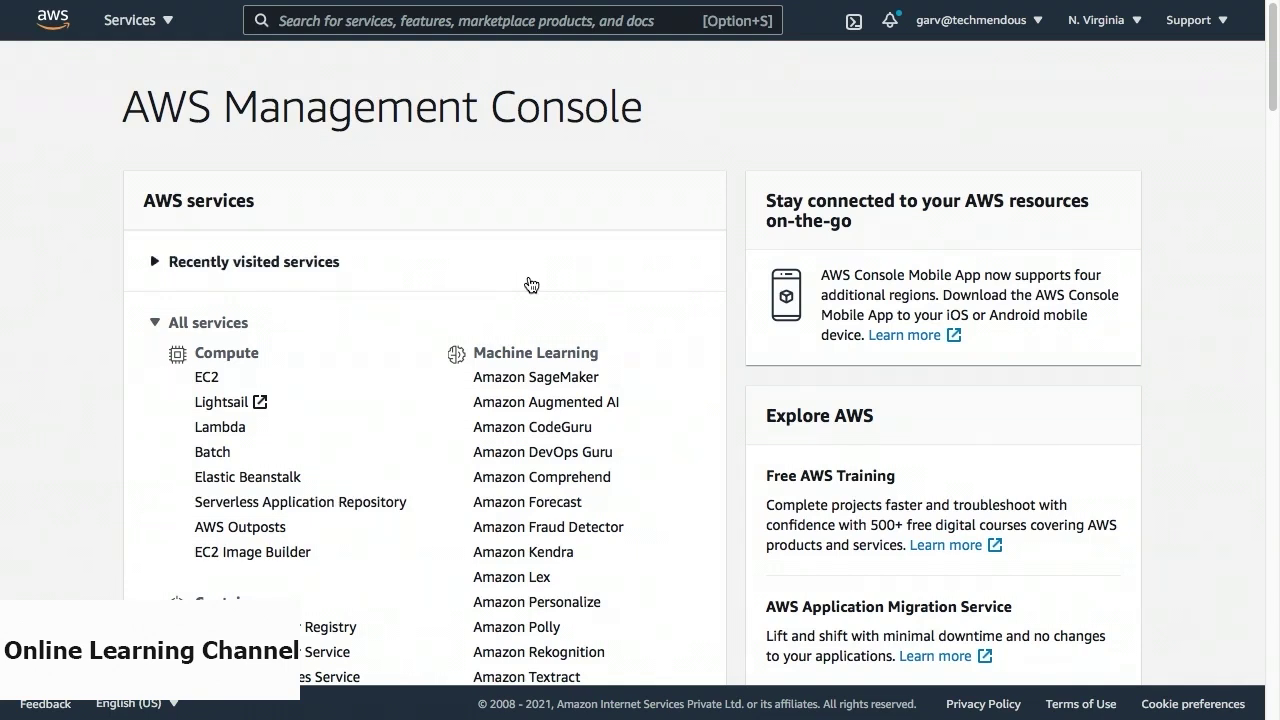
# Search the console for 'AWS athena' and open the Athena query editor.
pyautogui.click(505, 20)
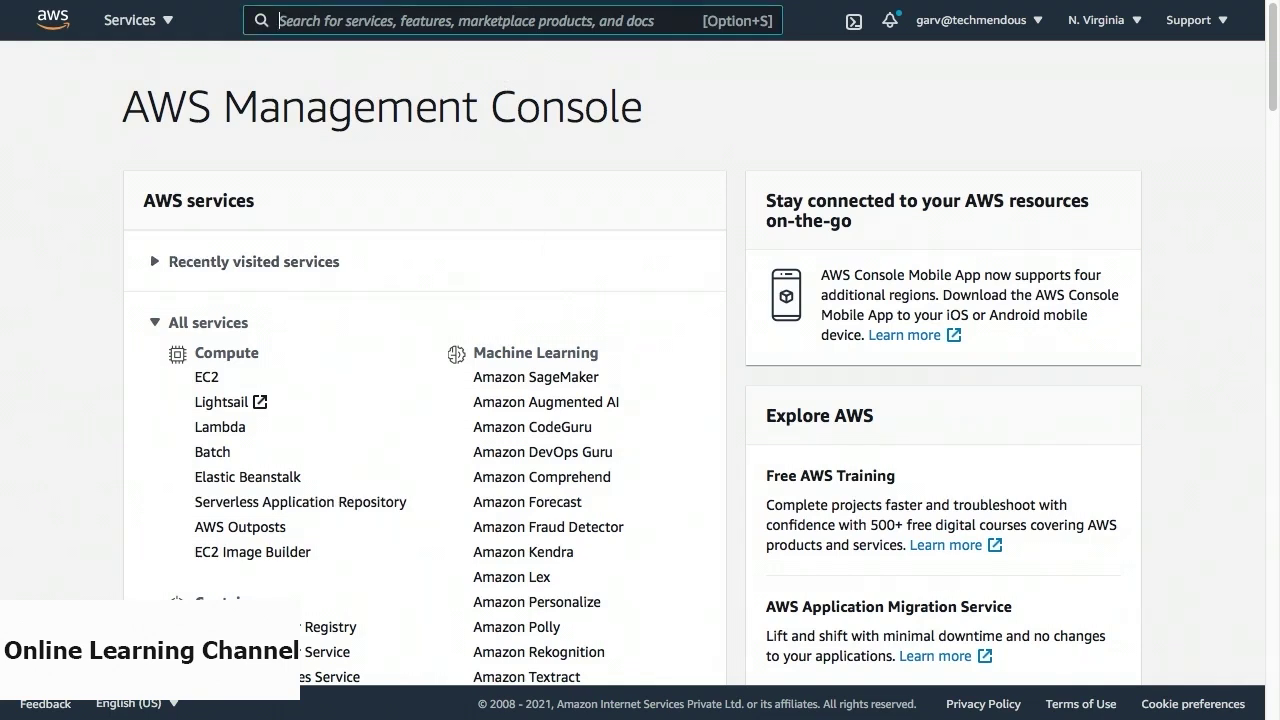
pyautogui.write('AWS athena')
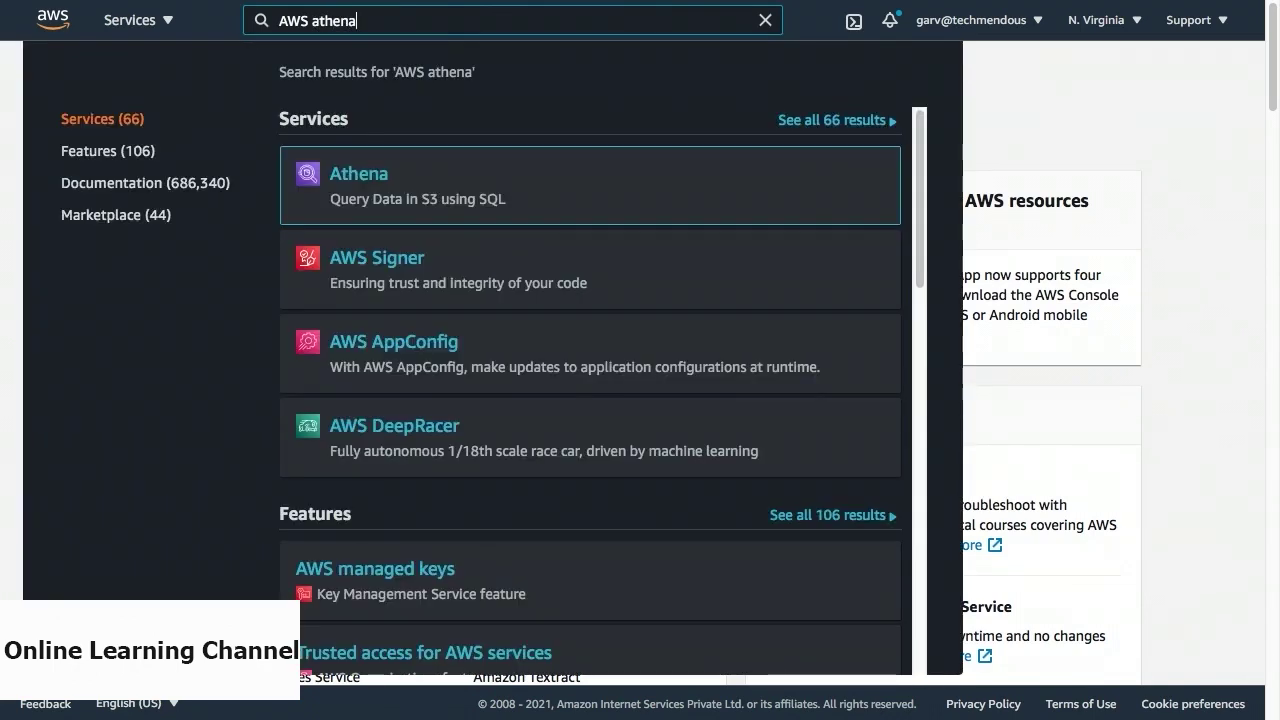
pyautogui.click(367, 177)
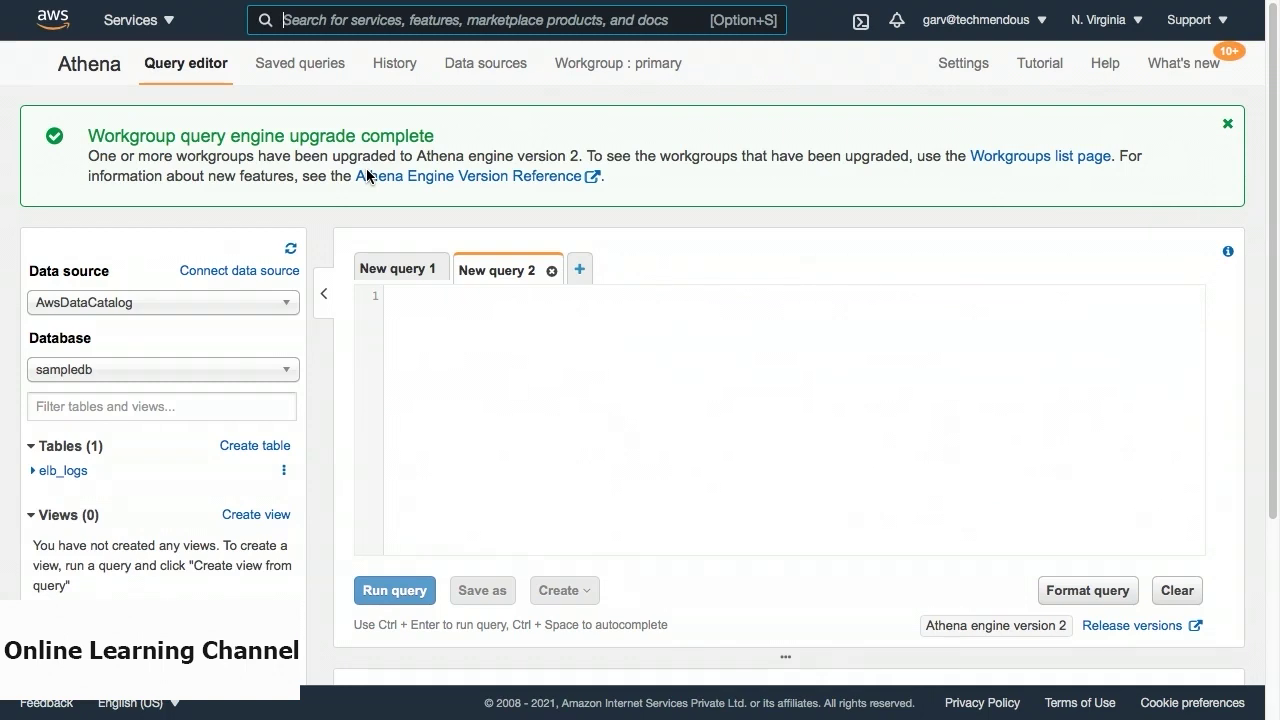
# Begin creating a table from S3 bucket data in the Tables panel.
pyautogui.click(246, 448)
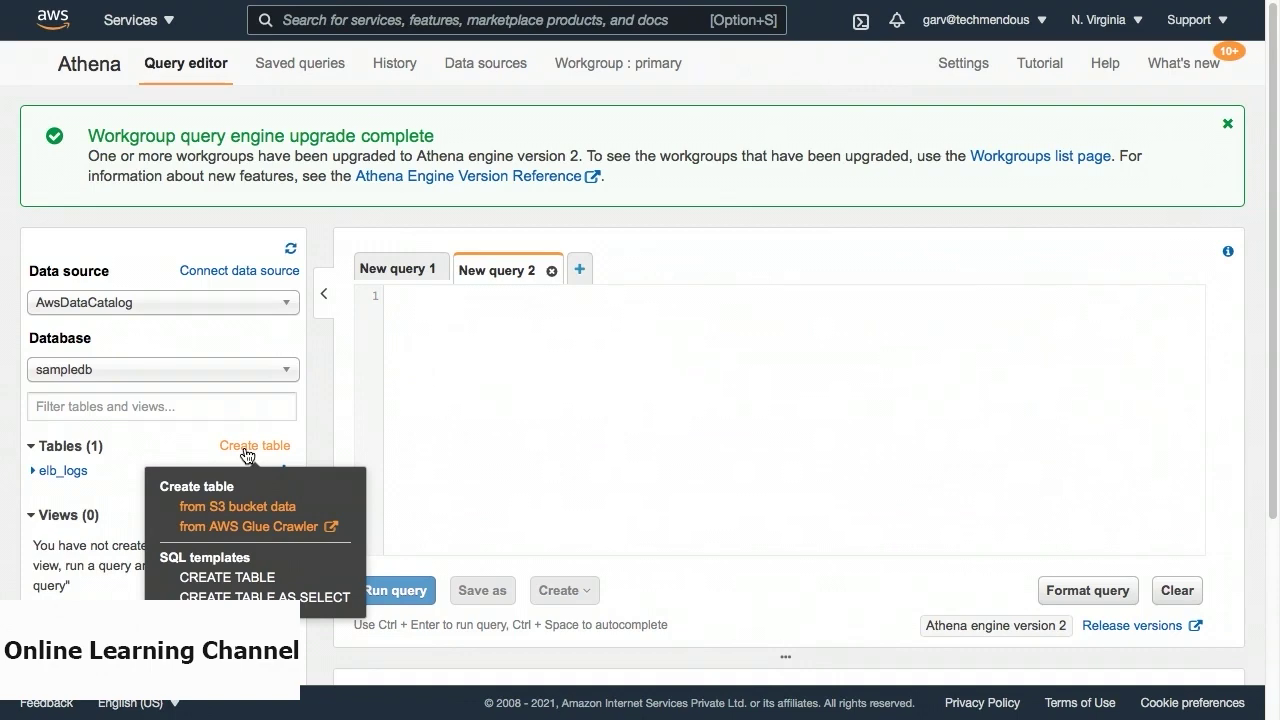
pyautogui.click(236, 507)
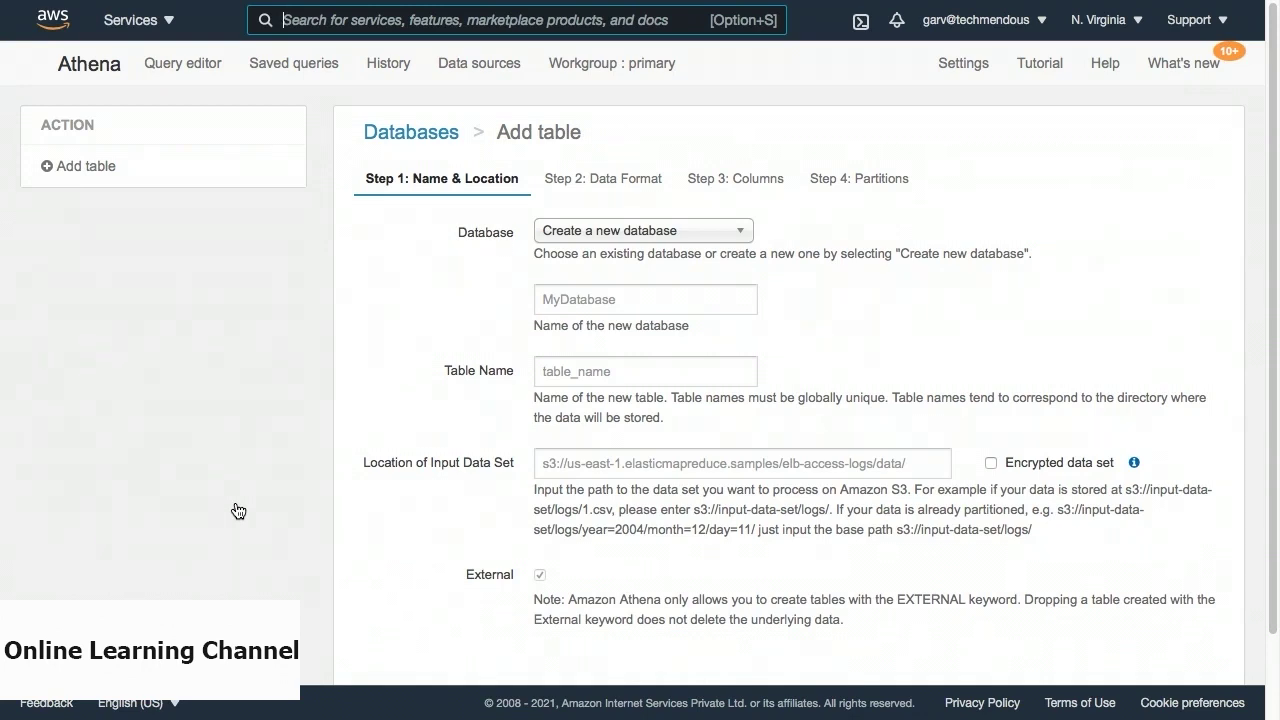
# Choose sampledb as the database and enter 'results' as the table name.
pyautogui.click(672, 226)
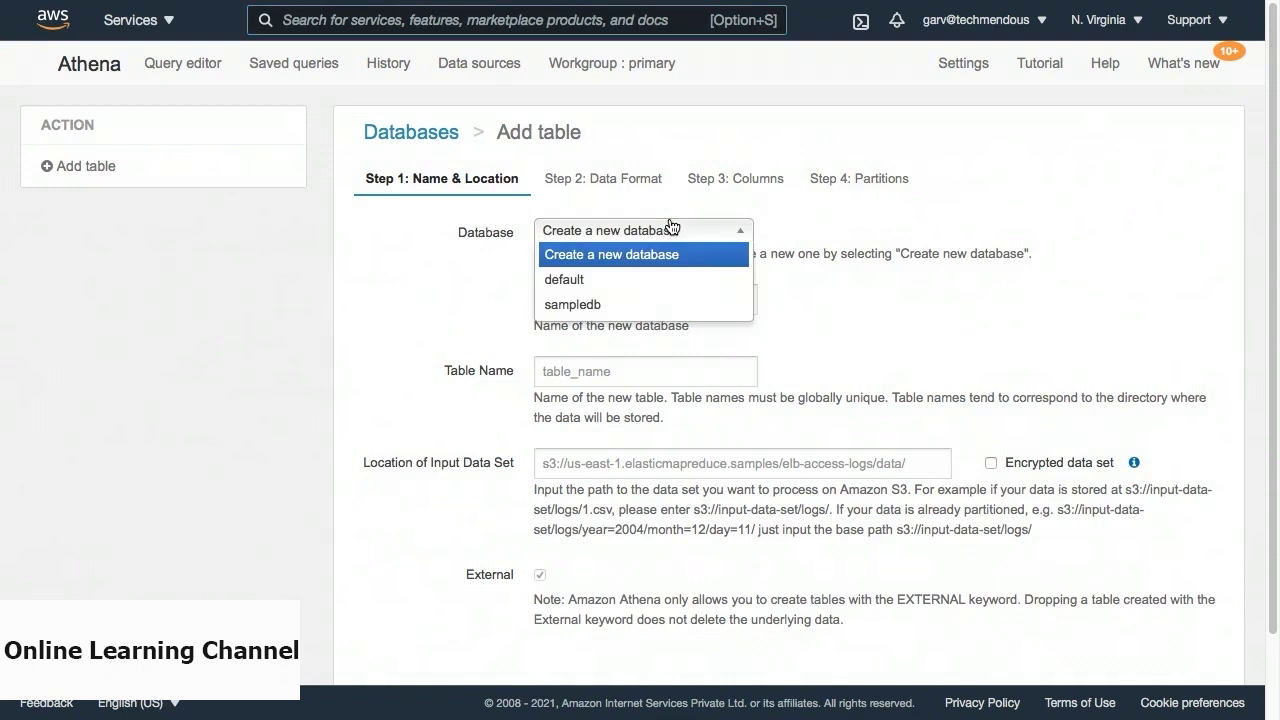
pyautogui.click(657, 304)
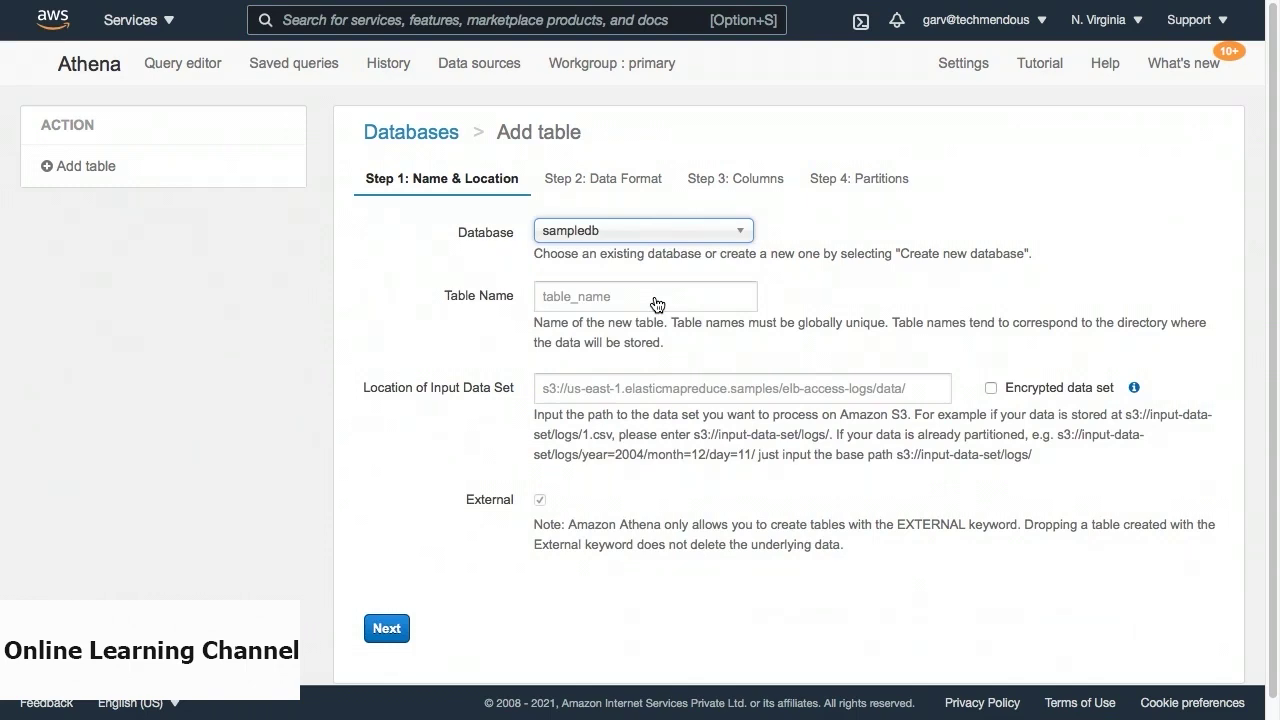
pyautogui.click(657, 304)
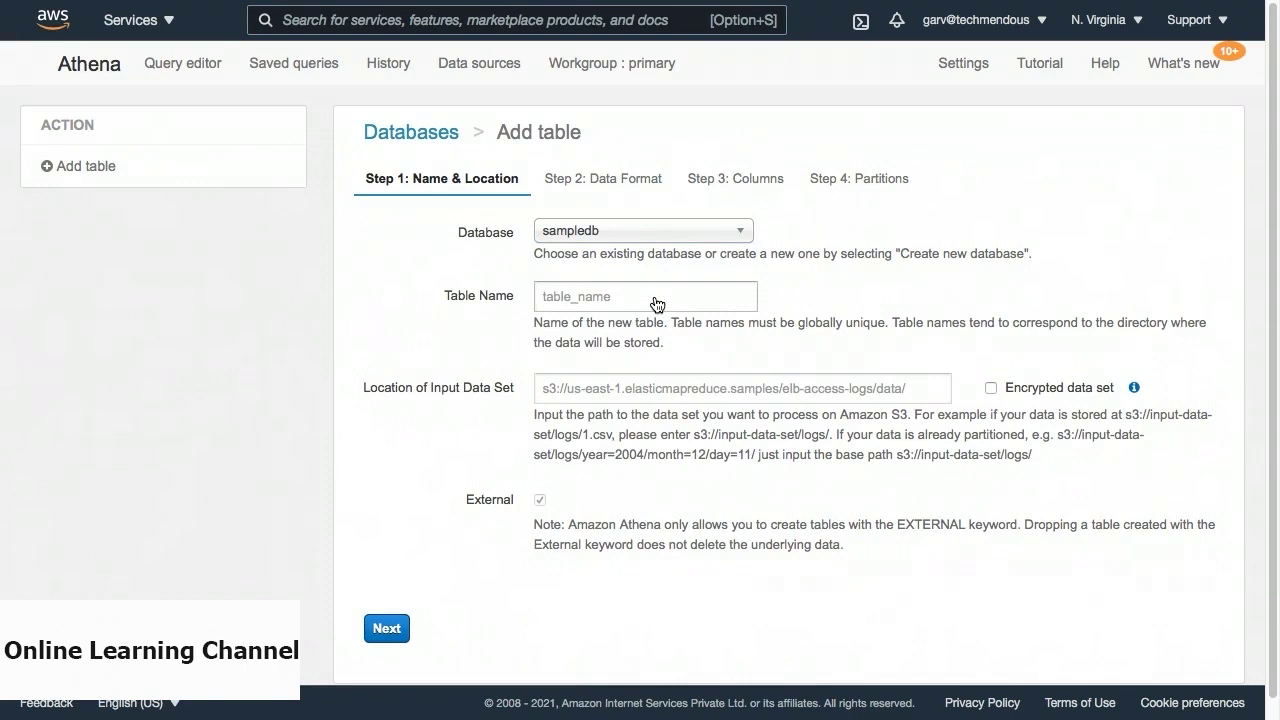
pyautogui.write('results')
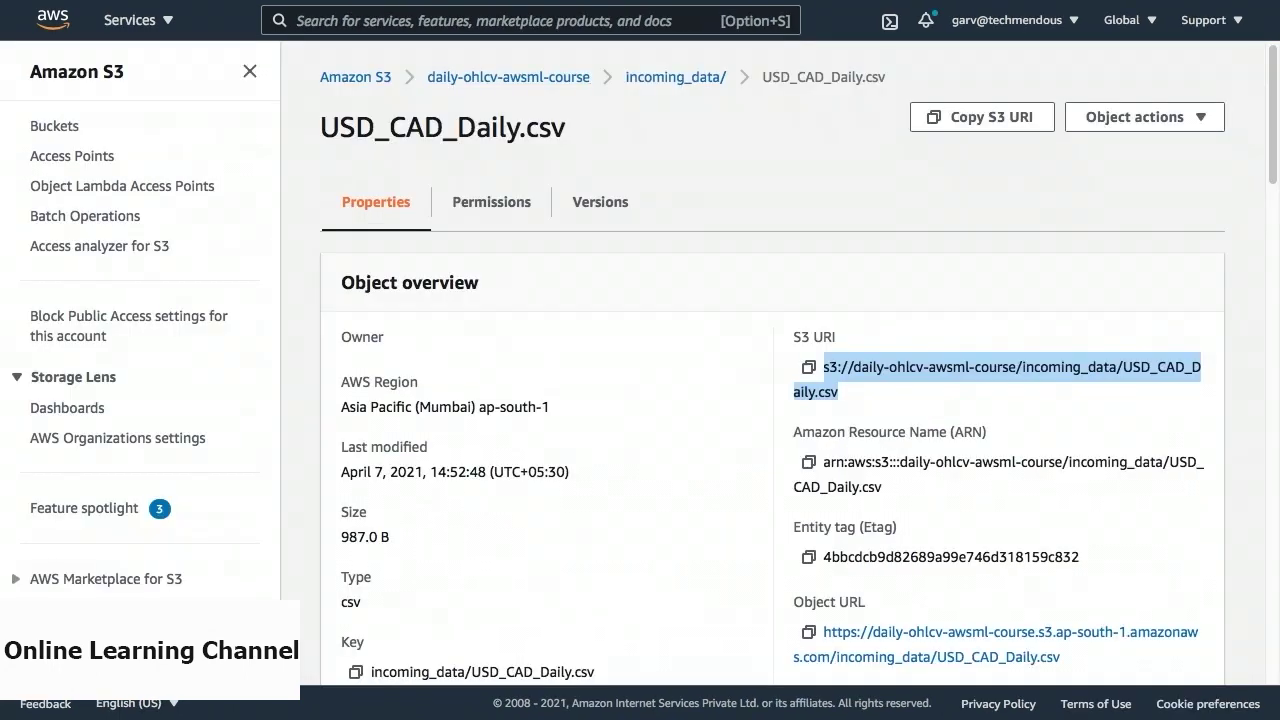
# Paste the USD_CAD_Daily.csv S3 URI into the Location of Input Data Set field.
pyautogui.click(809, 368)
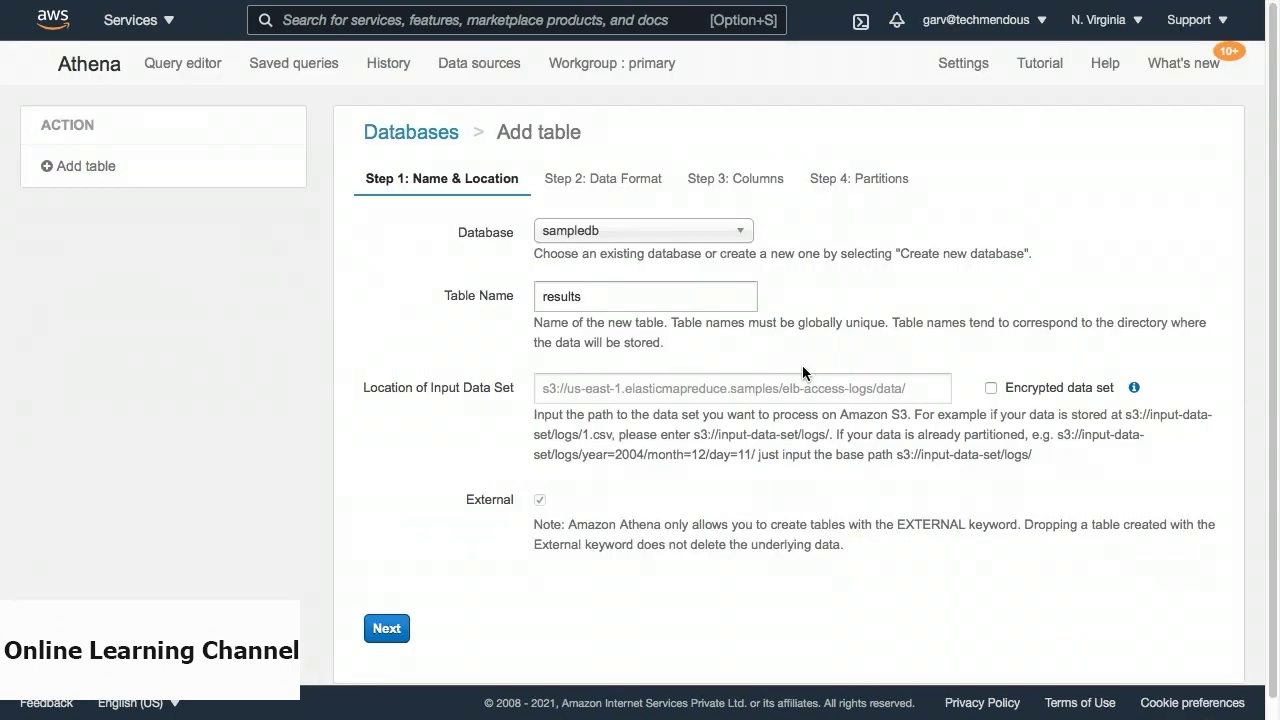
pyautogui.click(801, 385)
pyautogui.press('super+v')
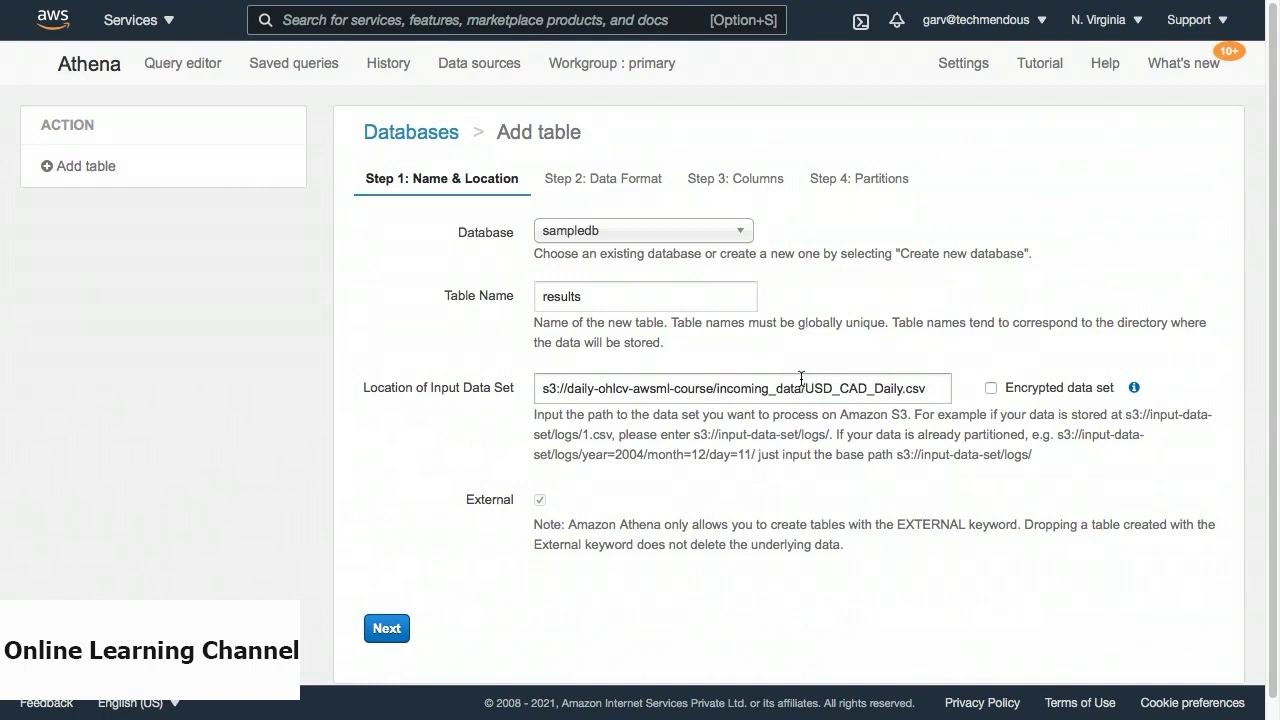
# Trim USD_CAD_Daily.csv so the location points to the incoming_data/ folder, then continue.
pyautogui.click(805, 388)
pyautogui.hotkey('shift', 'Right')
pyautogui.hotkey('shift', 'Right')
pyautogui.hotkey('shift', 'Right')
pyautogui.hotkey('shift', 'Right')
pyautogui.hotkey('shift', 'Right')
pyautogui.hotkey('shift', 'Right')
pyautogui.hotkey('shift', 'Right')
pyautogui.hotkey('shift', 'Right')
pyautogui.hotkey('shift', 'Right')
pyautogui.hotkey('shift', 'Right')
pyautogui.hotkey('shift', 'Right')
pyautogui.hotkey('shift', 'Right')
pyautogui.hotkey('shift', 'Right')
pyautogui.hotkey('shift', 'Right')
pyautogui.hotkey('shift', 'Right')
pyautogui.hotkey('shift', 'Right')
pyautogui.hotkey('shift', 'Right')
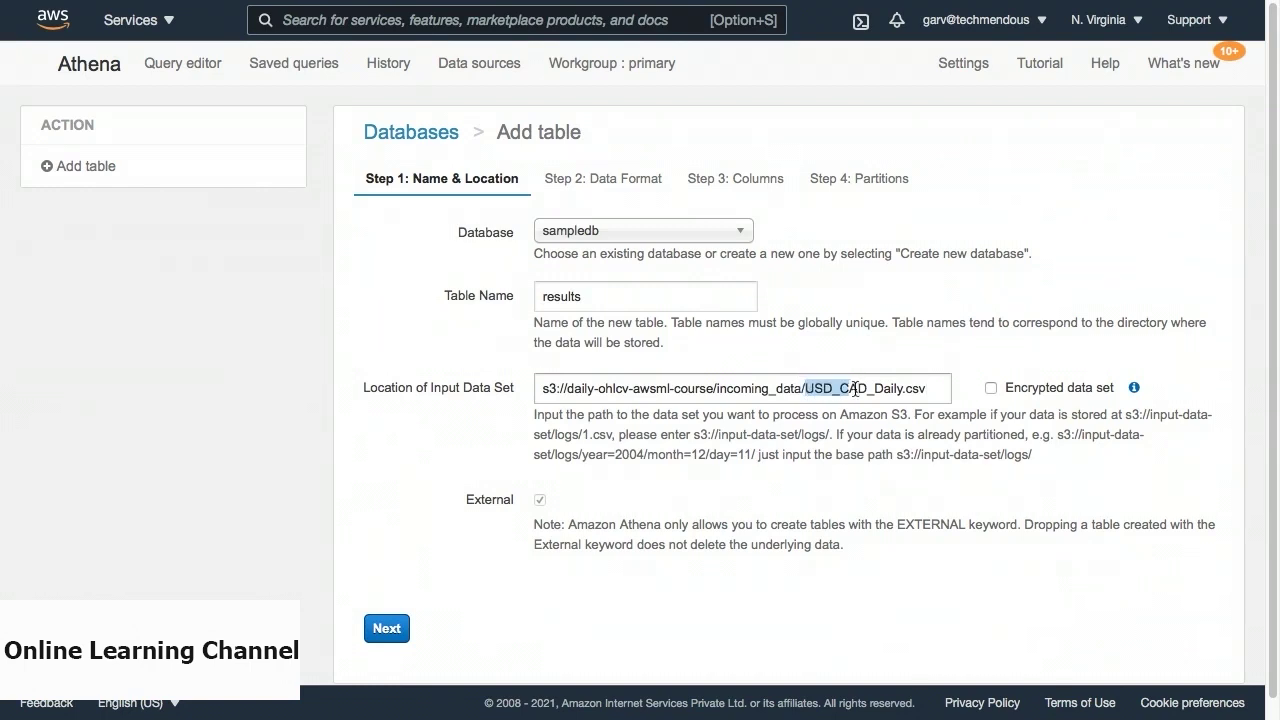
pyautogui.press('BackSpace')
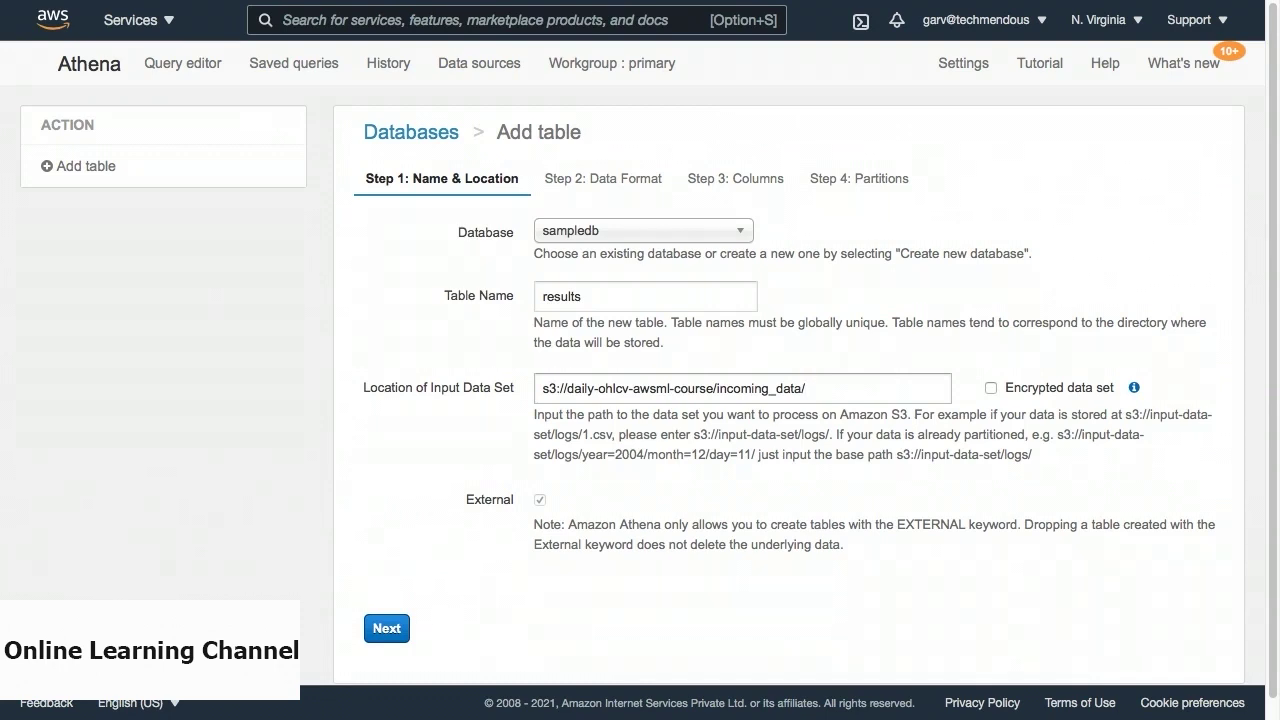
pyautogui.click(386, 628)
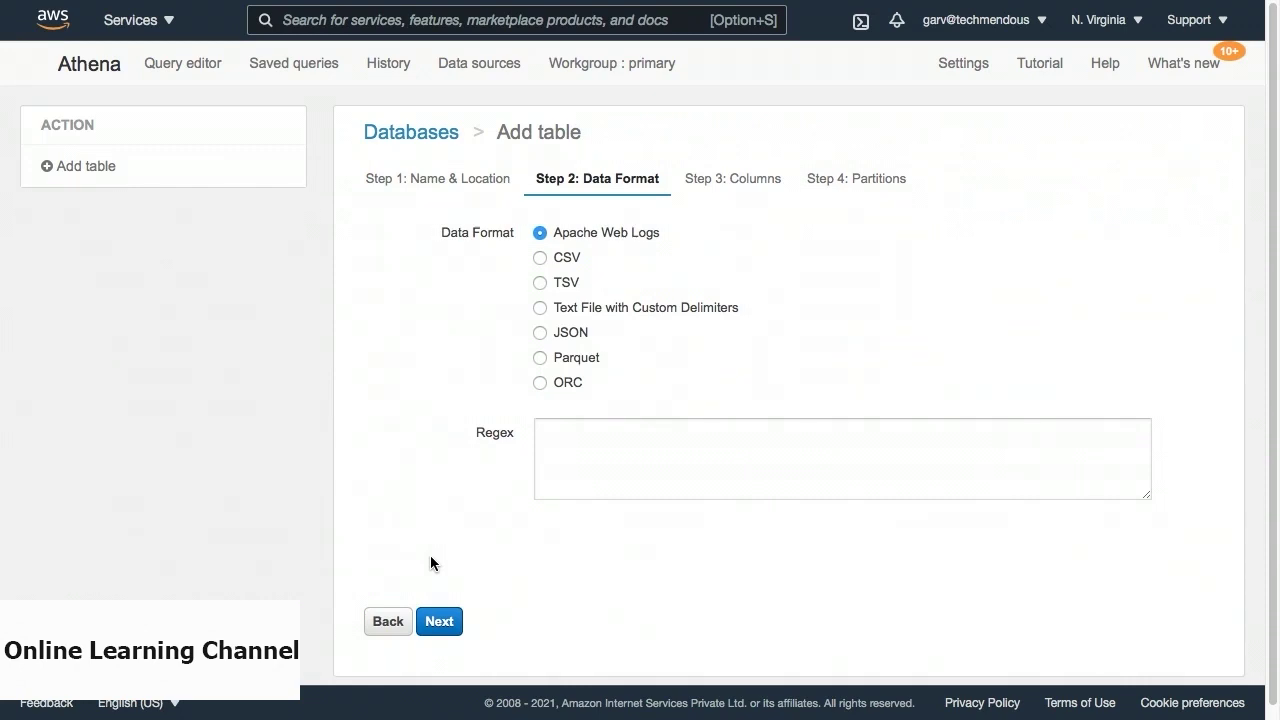
# View the CSV in the text editor to check its Date, Price, Open, High, Low, Change % header.
pyautogui.press('super+Tab')
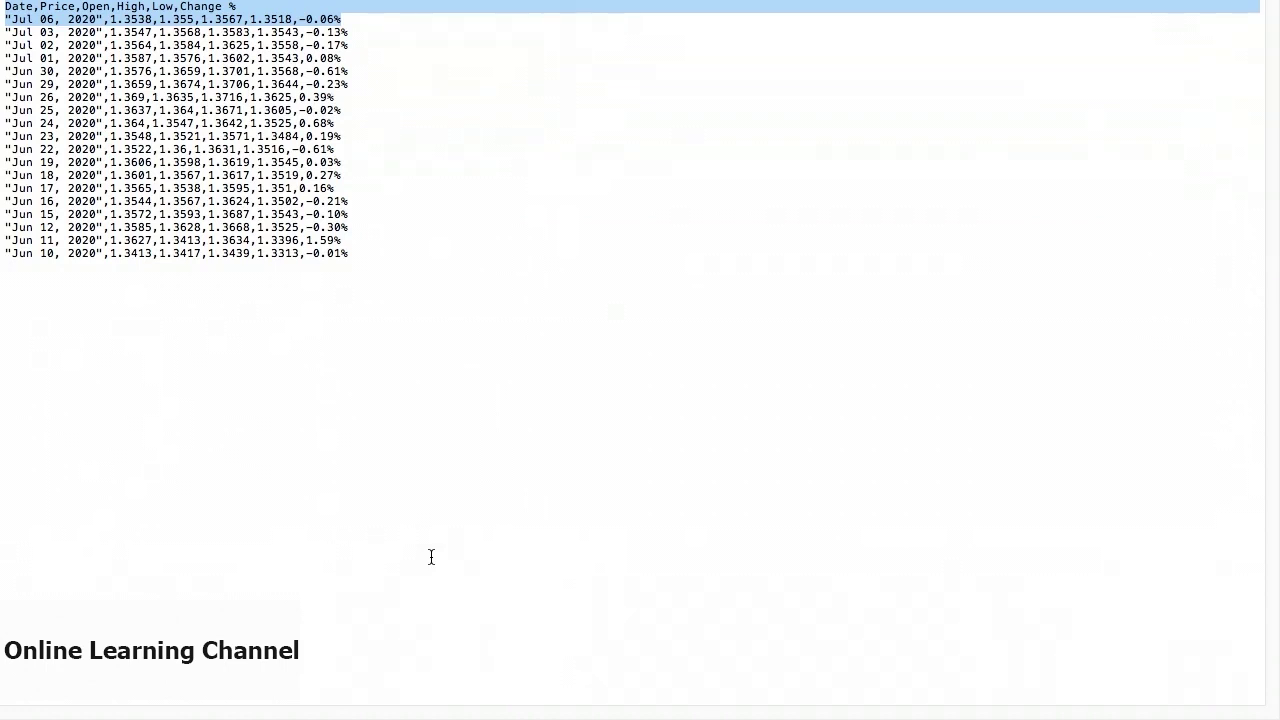
# Return to the Athena Add table wizard in the browser.
pyautogui.press('super+Tab')
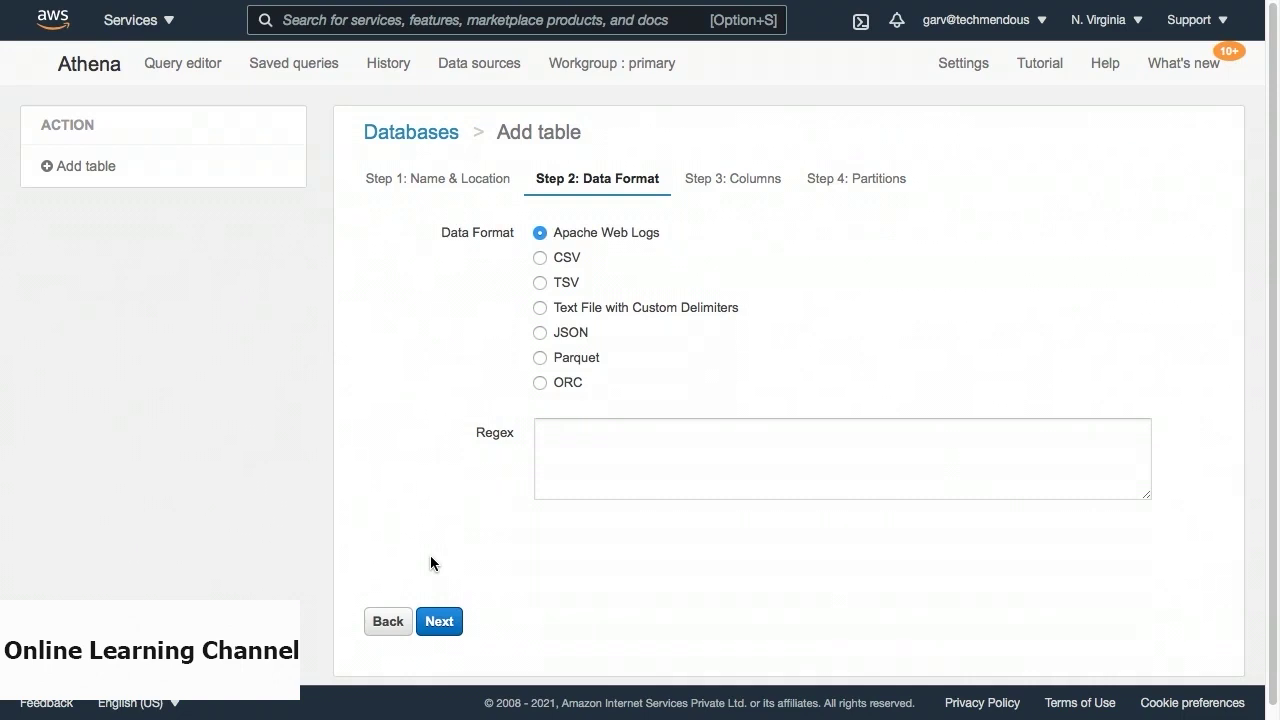
# Choose CSV as the data format and continue to the Columns step.
pyautogui.click(540, 258)
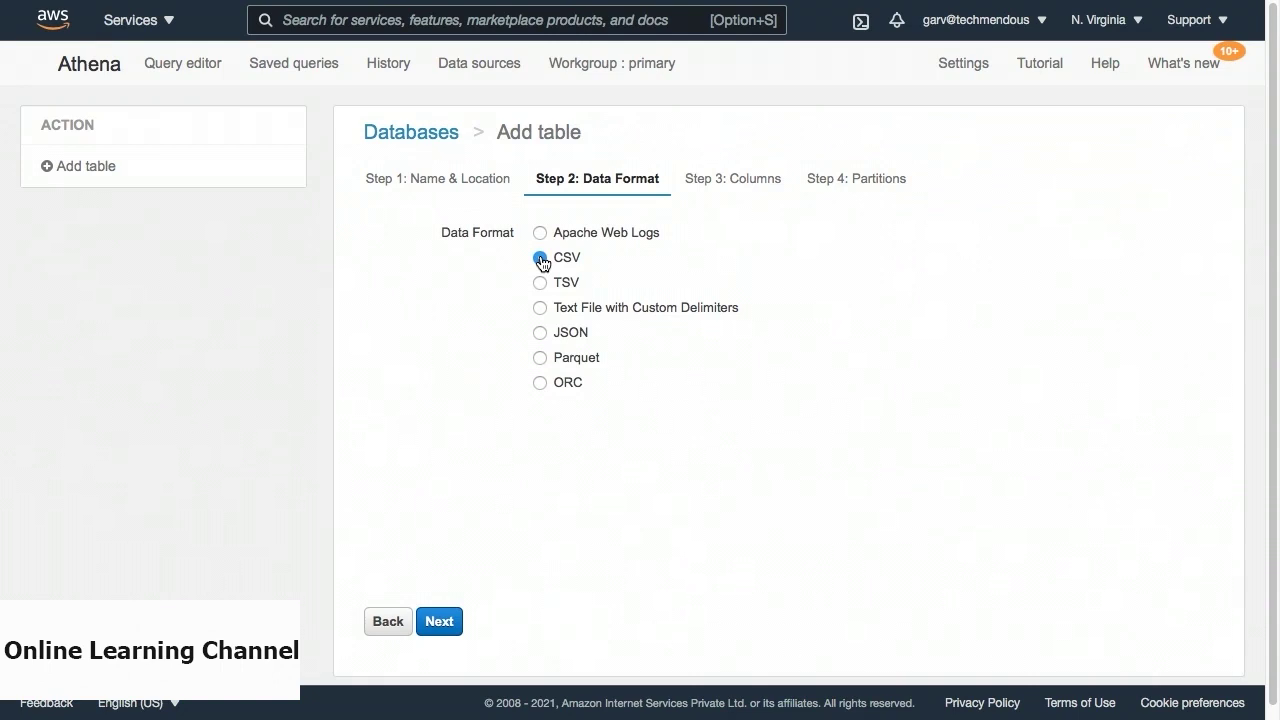
pyautogui.click(441, 622)
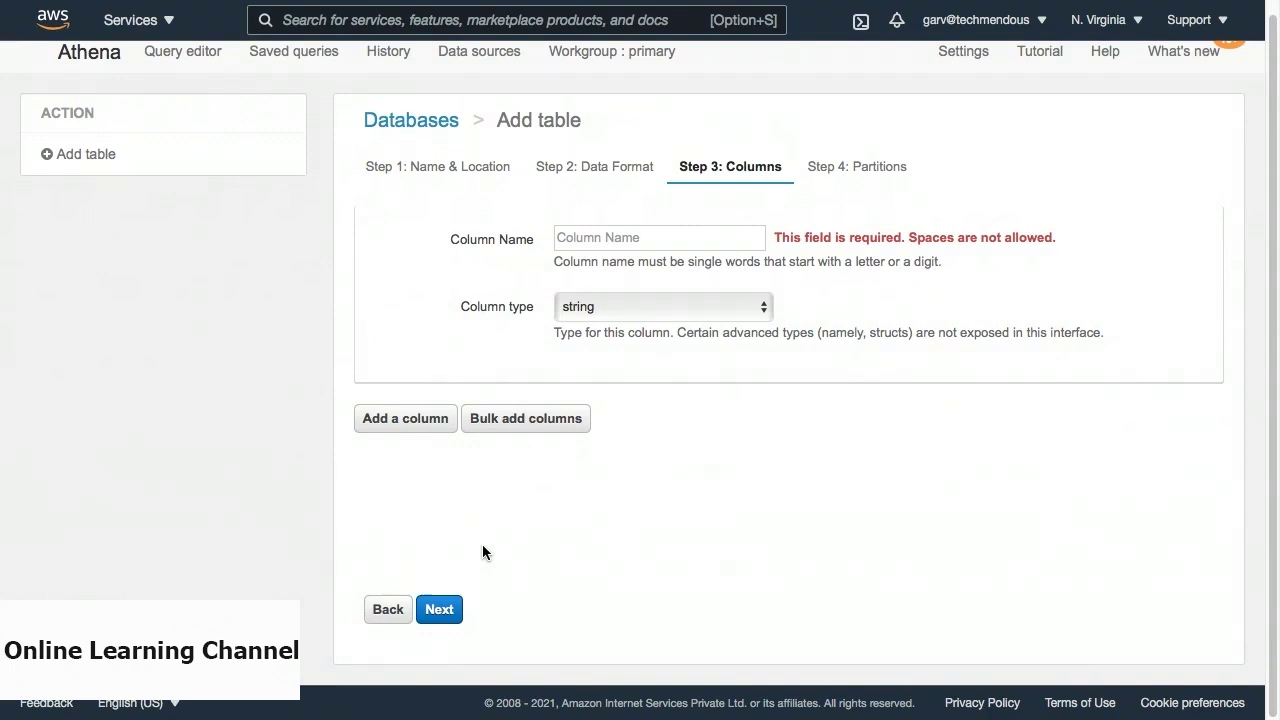
# Bulk-add columns 'Date date, Price float, Open float, High float, Low float, Change float'.
pyautogui.click(487, 427)
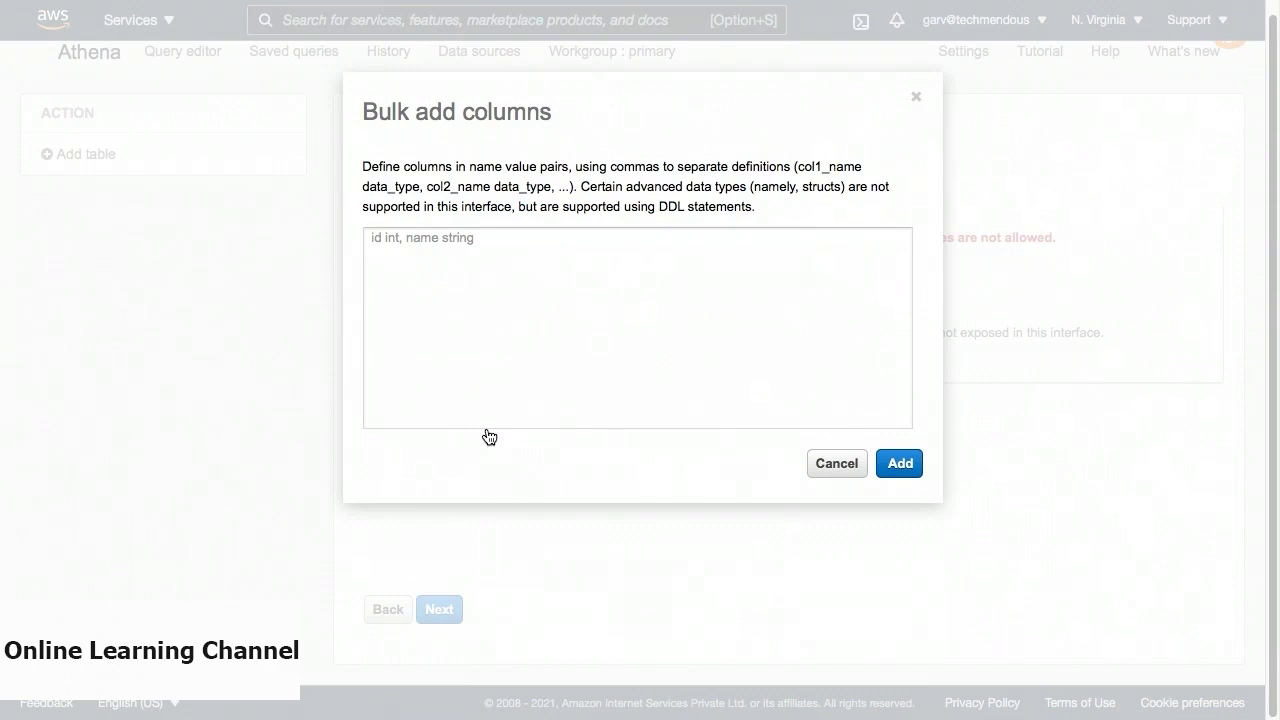
pyautogui.click(489, 420)
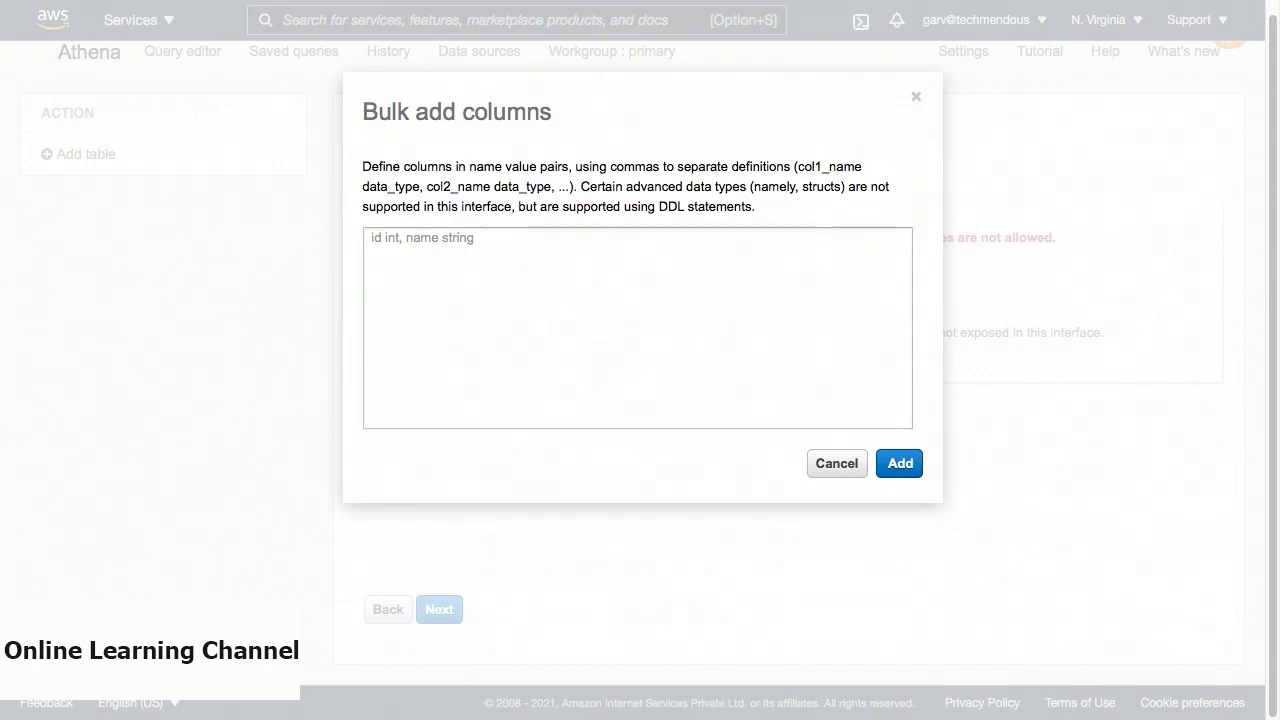
pyautogui.write('Date dat')
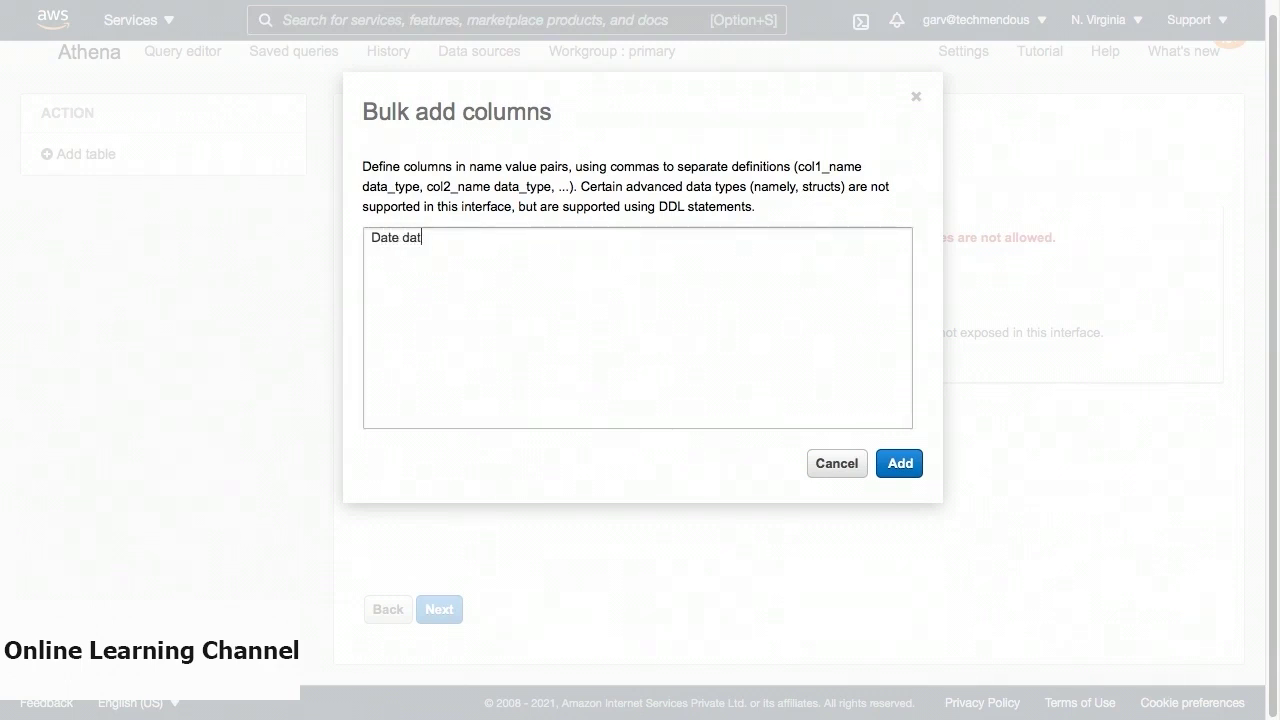
pyautogui.write('e, Price float')
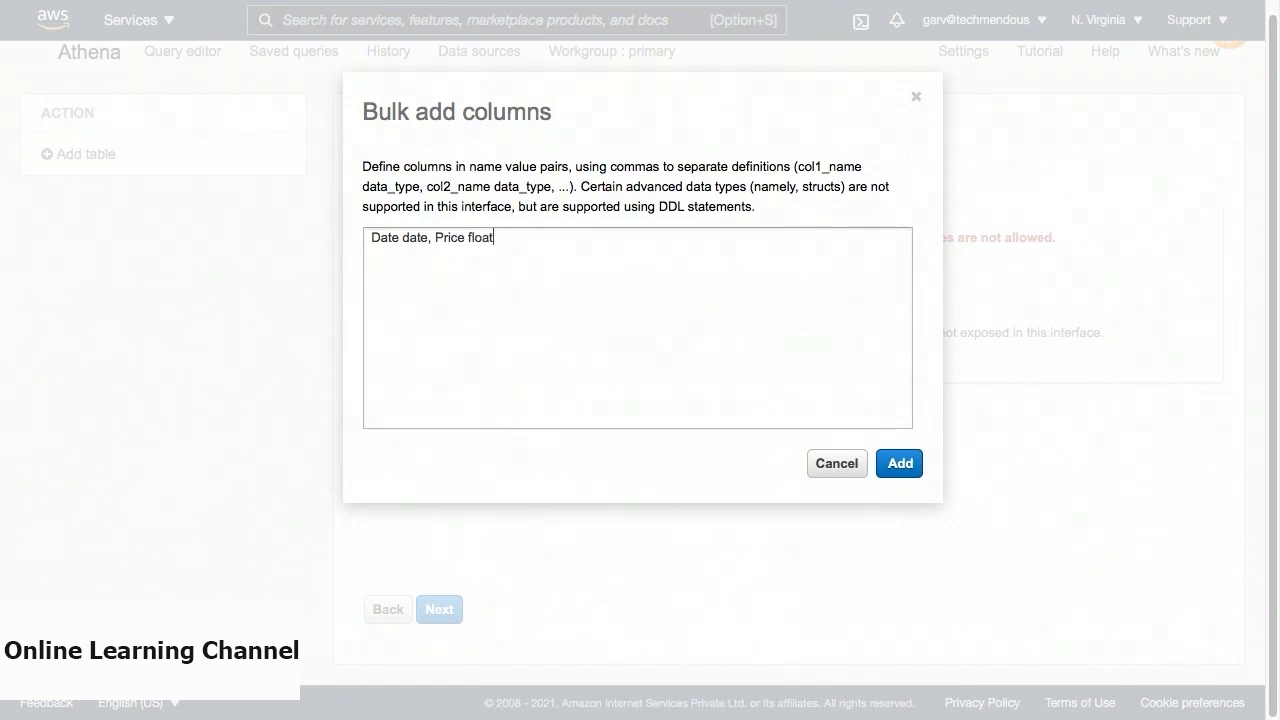
pyautogui.write(', Open float, High float,')
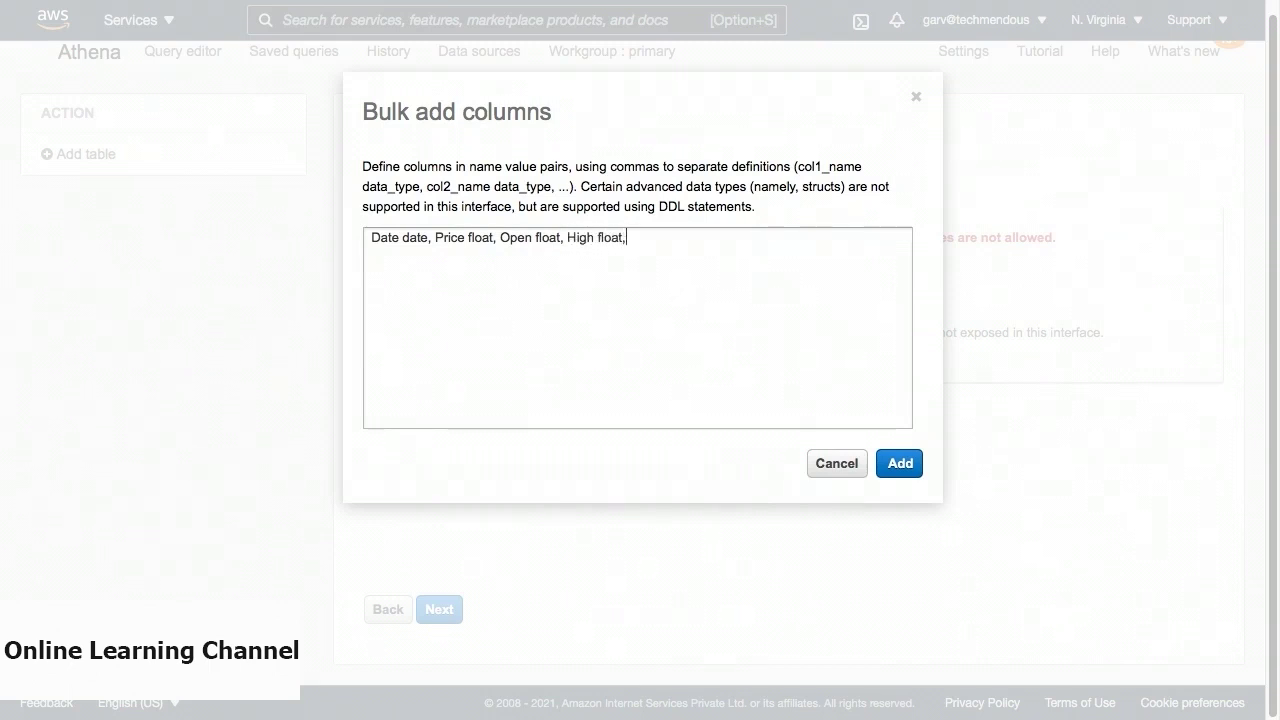
pyautogui.write(' L')
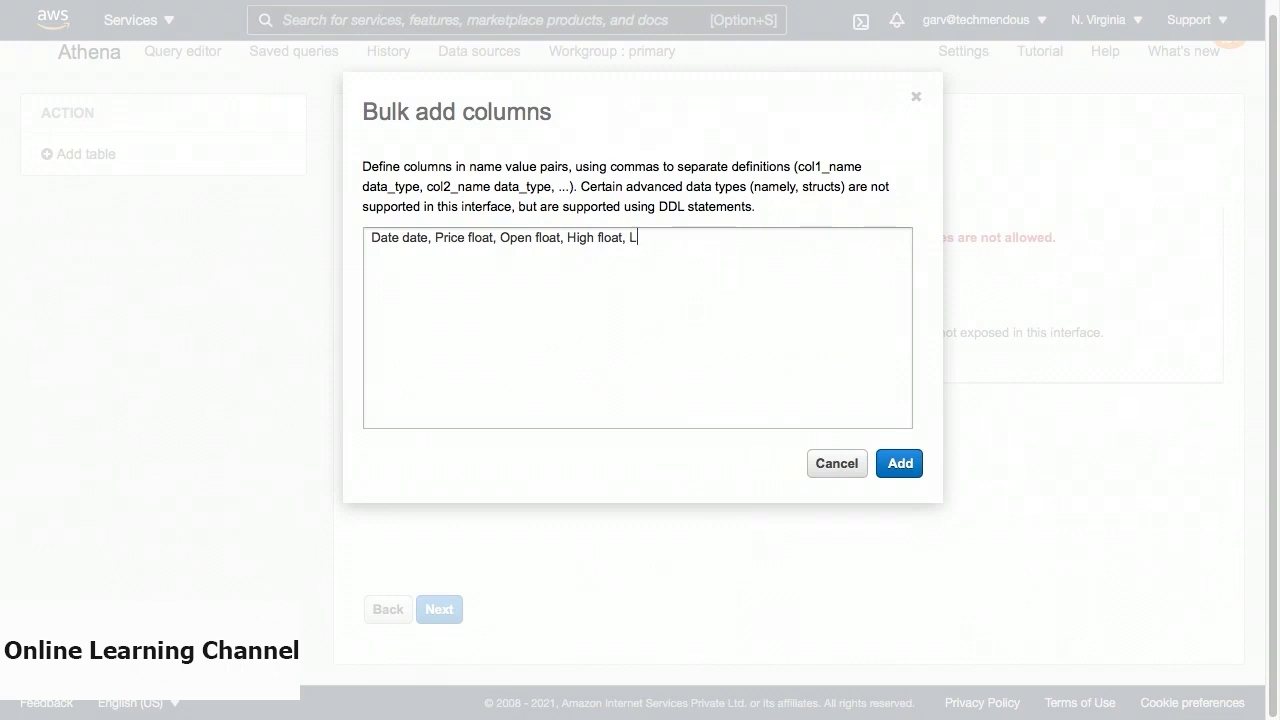
pyautogui.write('ow float,')
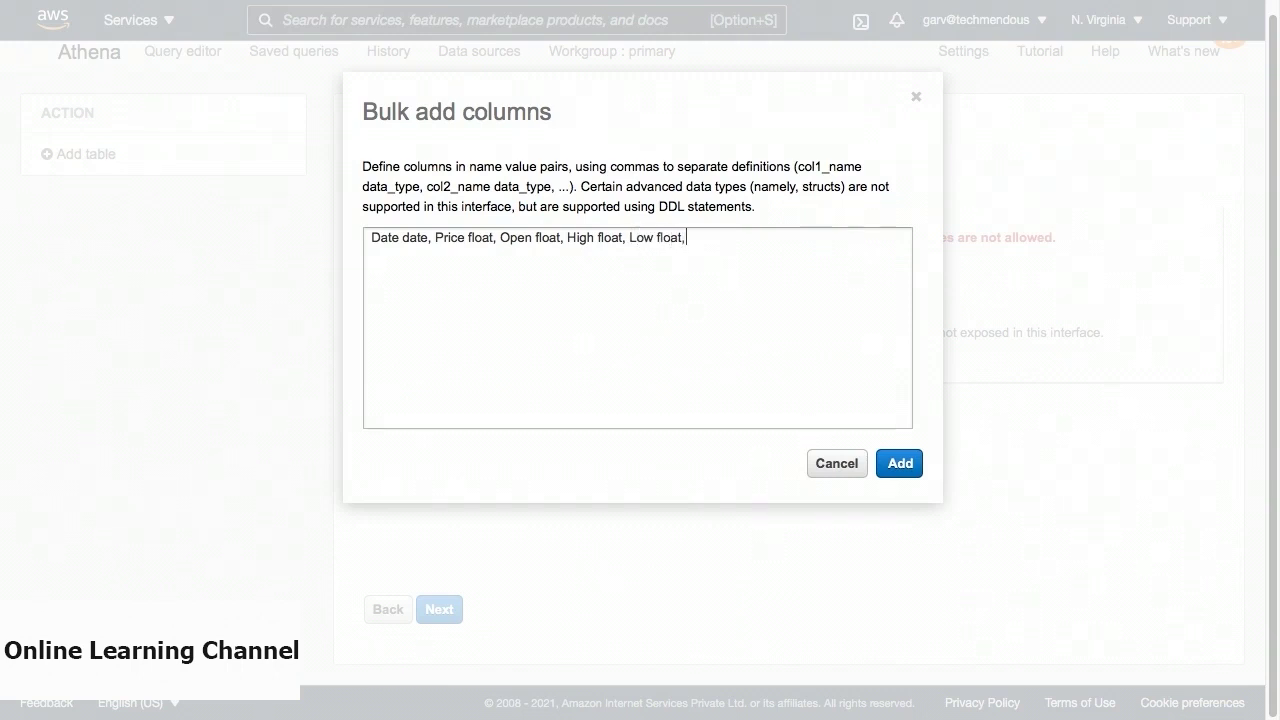
pyautogui.write(' Change float')
pyautogui.click(897, 463)
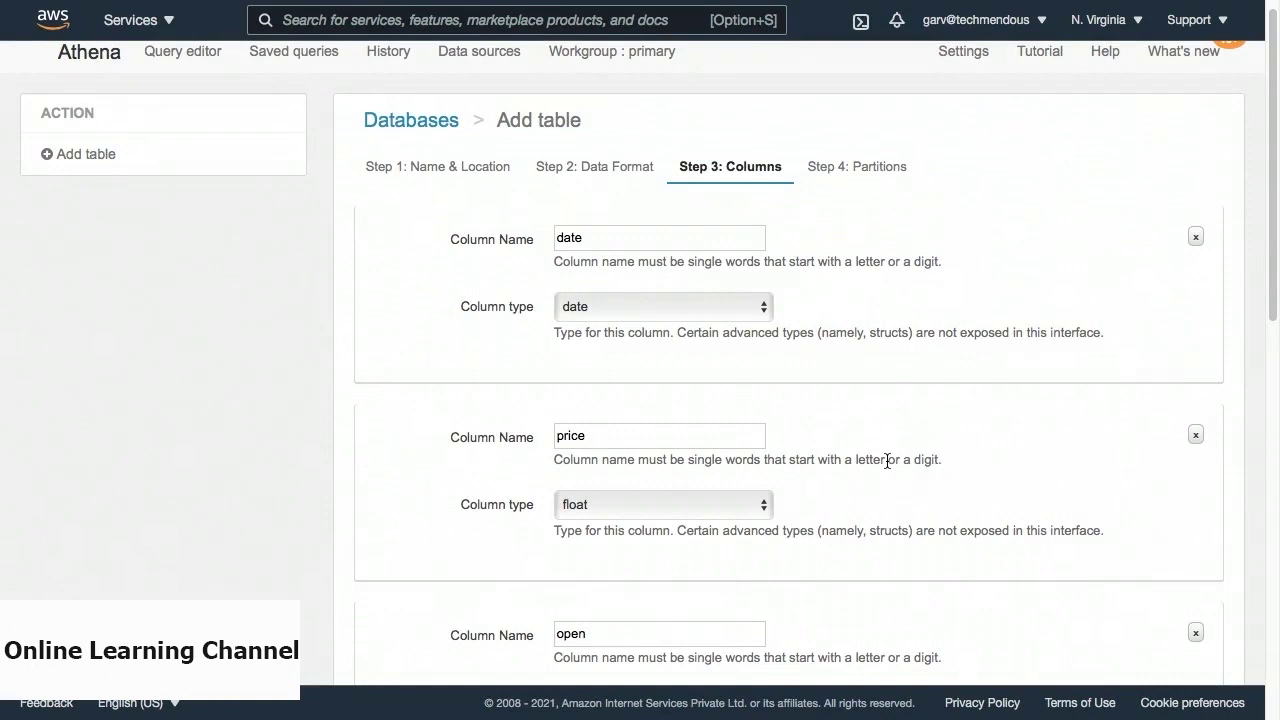
# Skip the Partitions step and create the results table in sampledb.
pyautogui.scroll(-9, 887, 461)
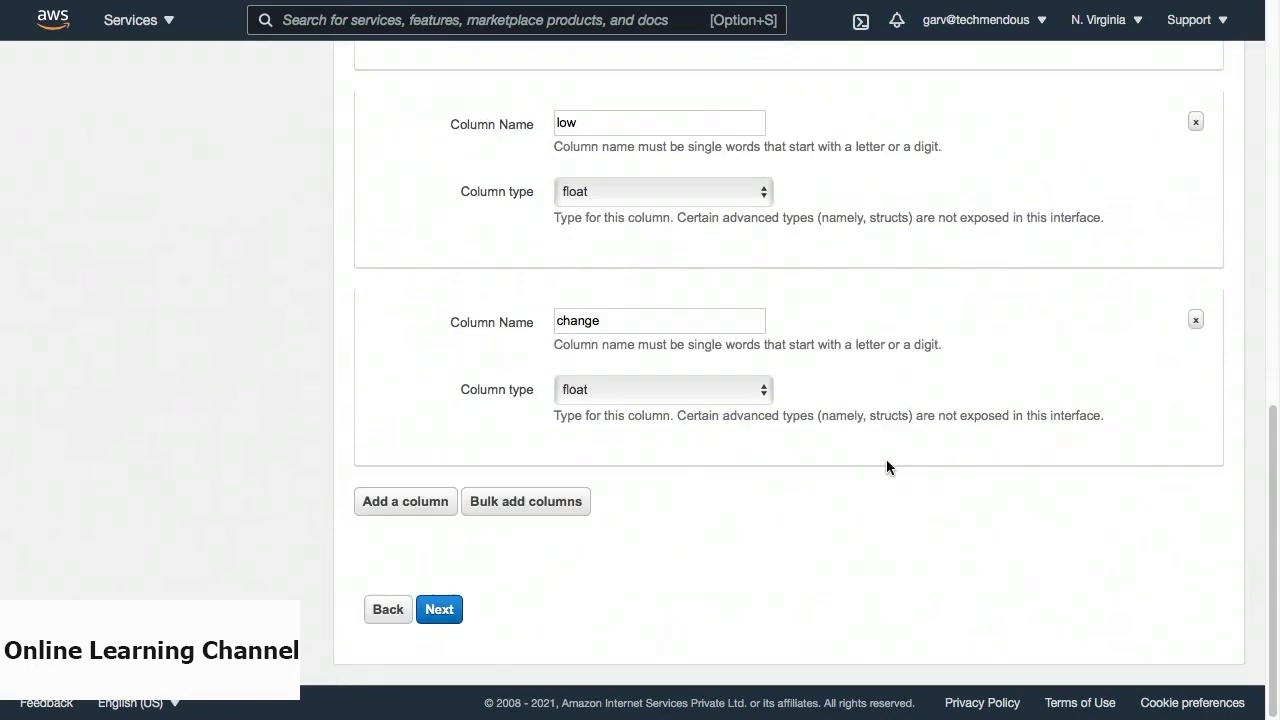
pyautogui.click(456, 609)
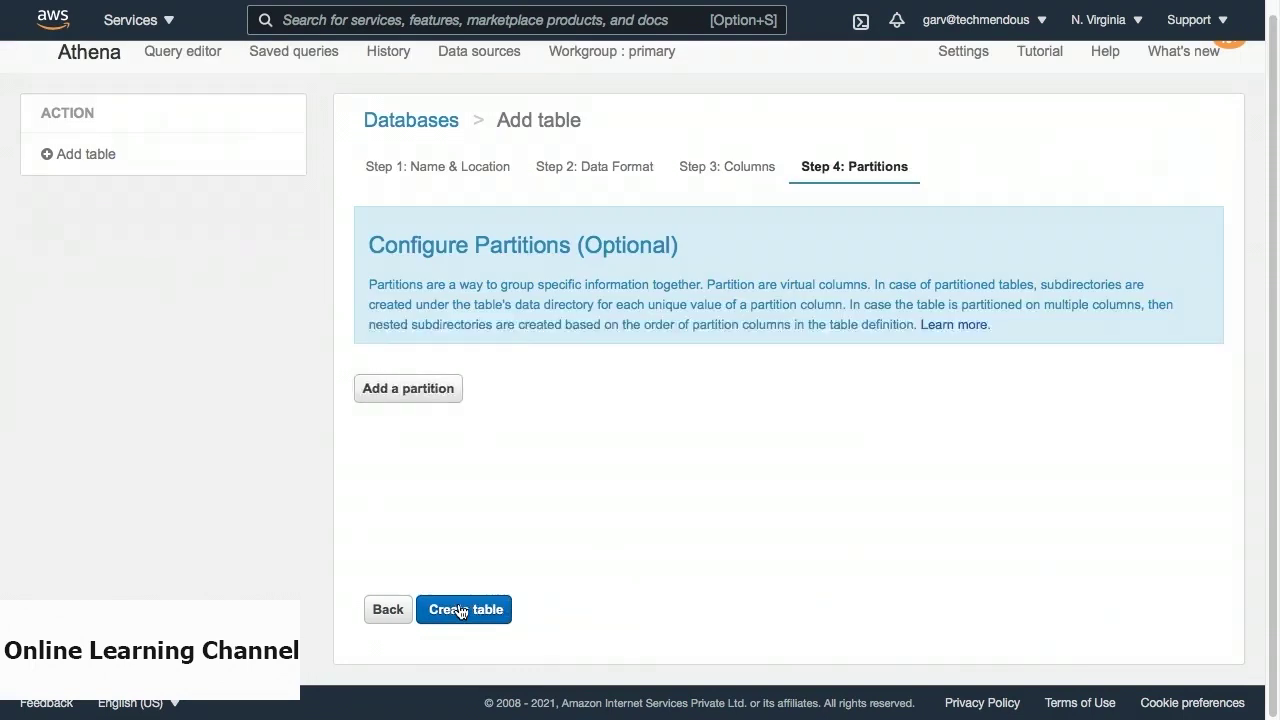
pyautogui.click(460, 610)
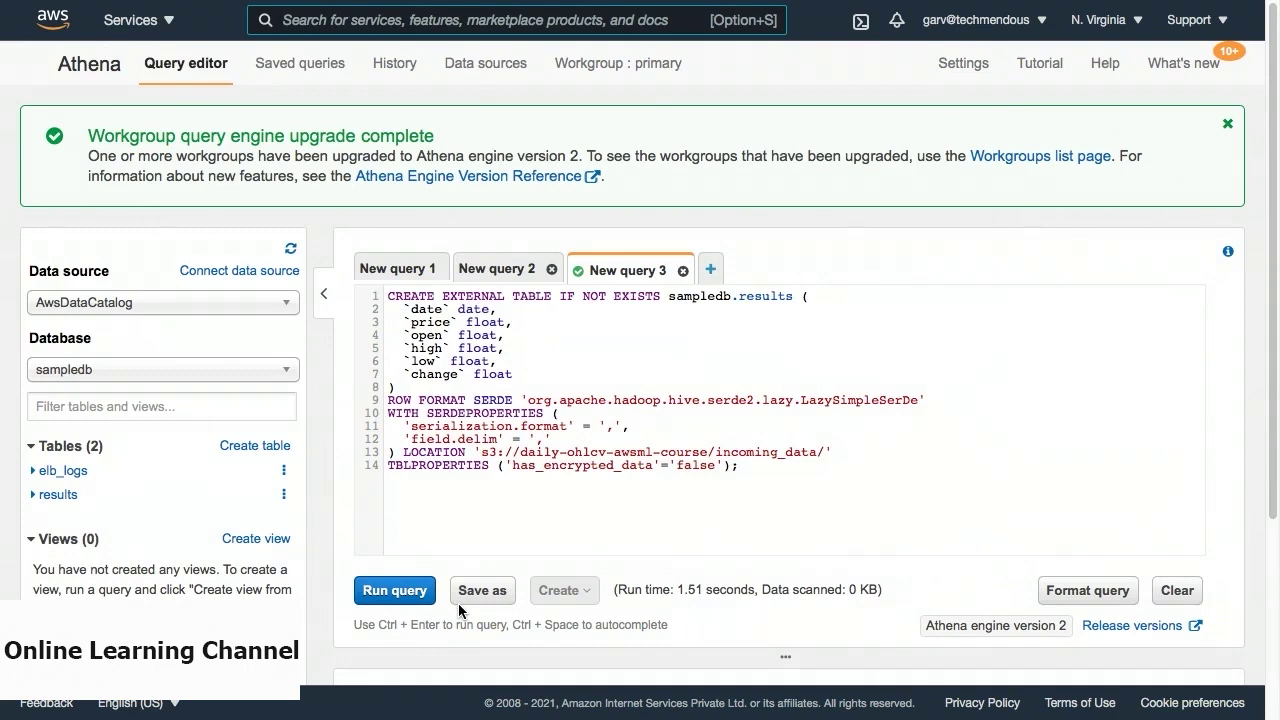
# Show the results table's columns (date, price, open, high) and clear the old query in New query 1.
pyautogui.click(33, 496)
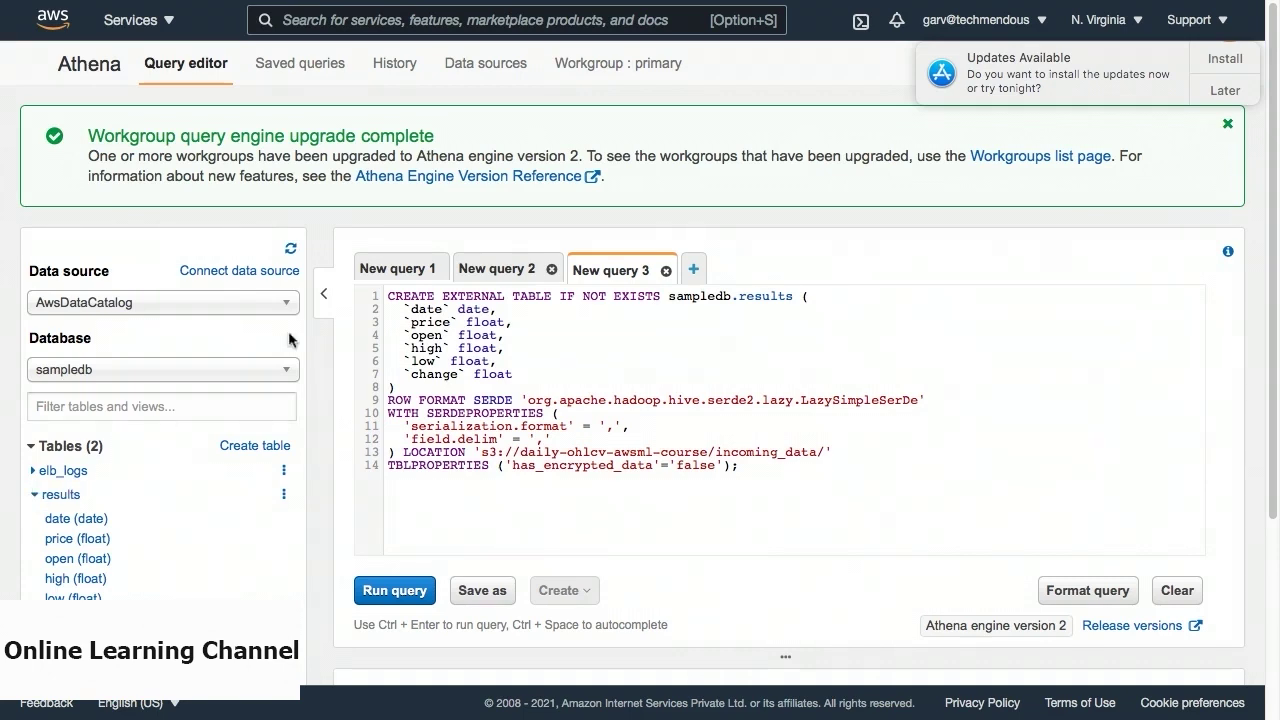
pyautogui.click(398, 270)
pyautogui.moveTo(388, 295); pyautogui.dragTo(740, 467)
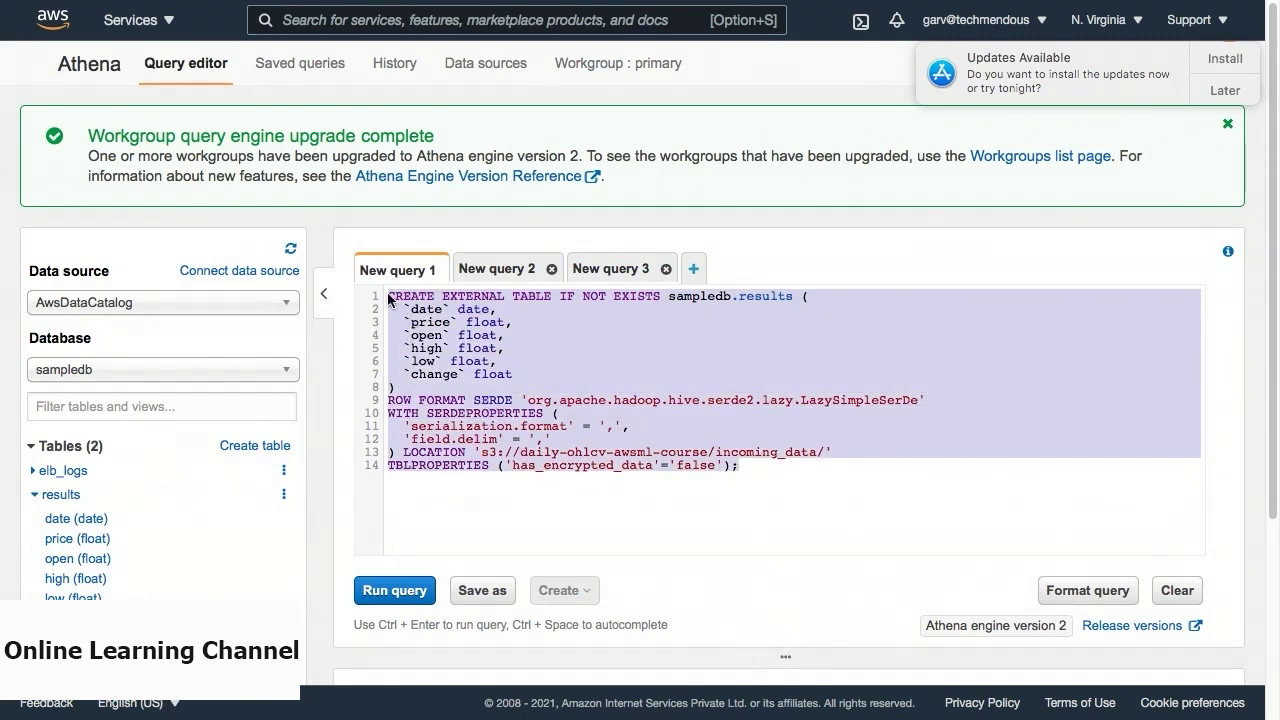
pyautogui.press('BackSpace')
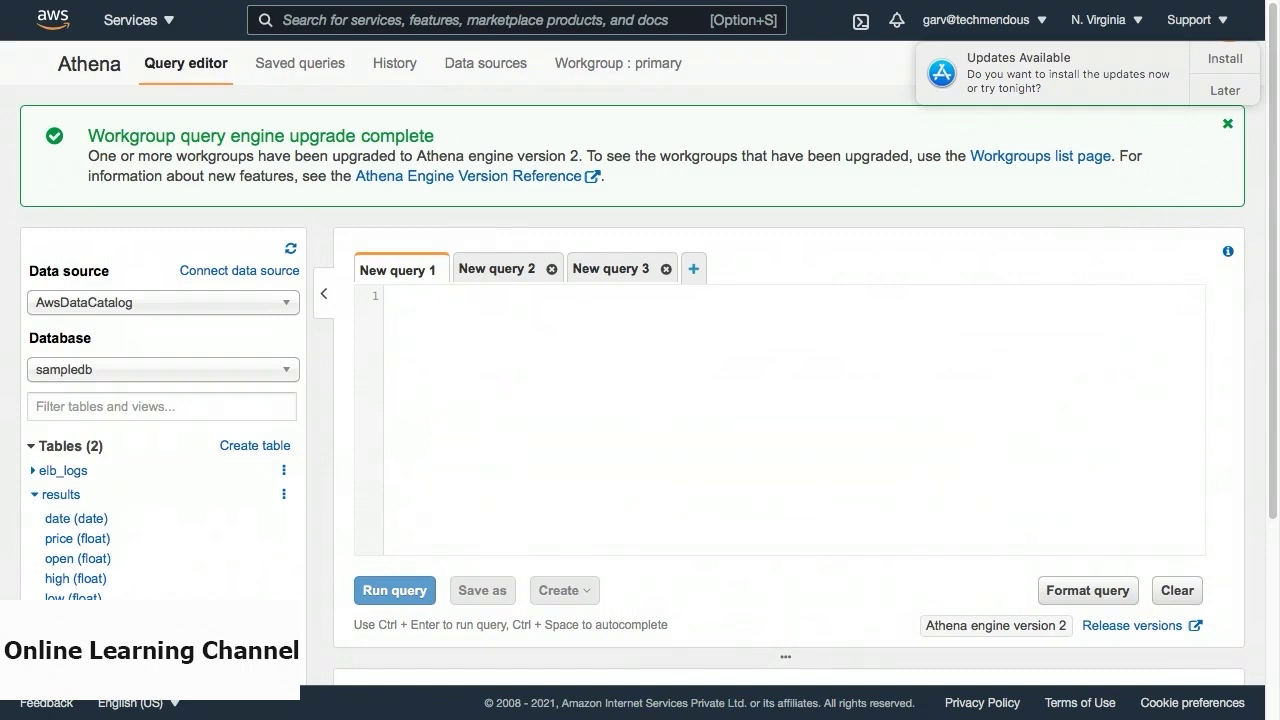
# Write and run the two-line query SELECT AVG(high) mean_high / FROM results;.
pyautogui.write('SELECT')
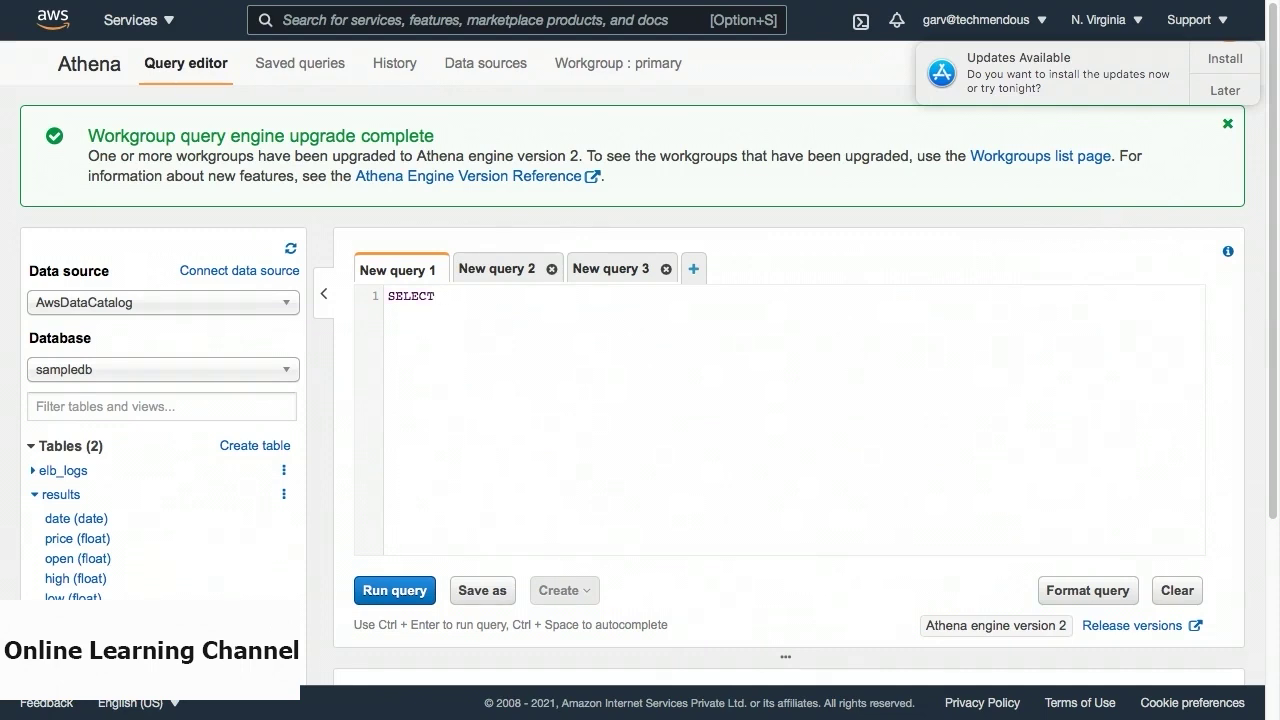
pyautogui.write(' AVG(')
pyautogui.write('high)')
pyautogui.write('mean_high')
pyautogui.press('Return')
pyautogui.write('FROM ')
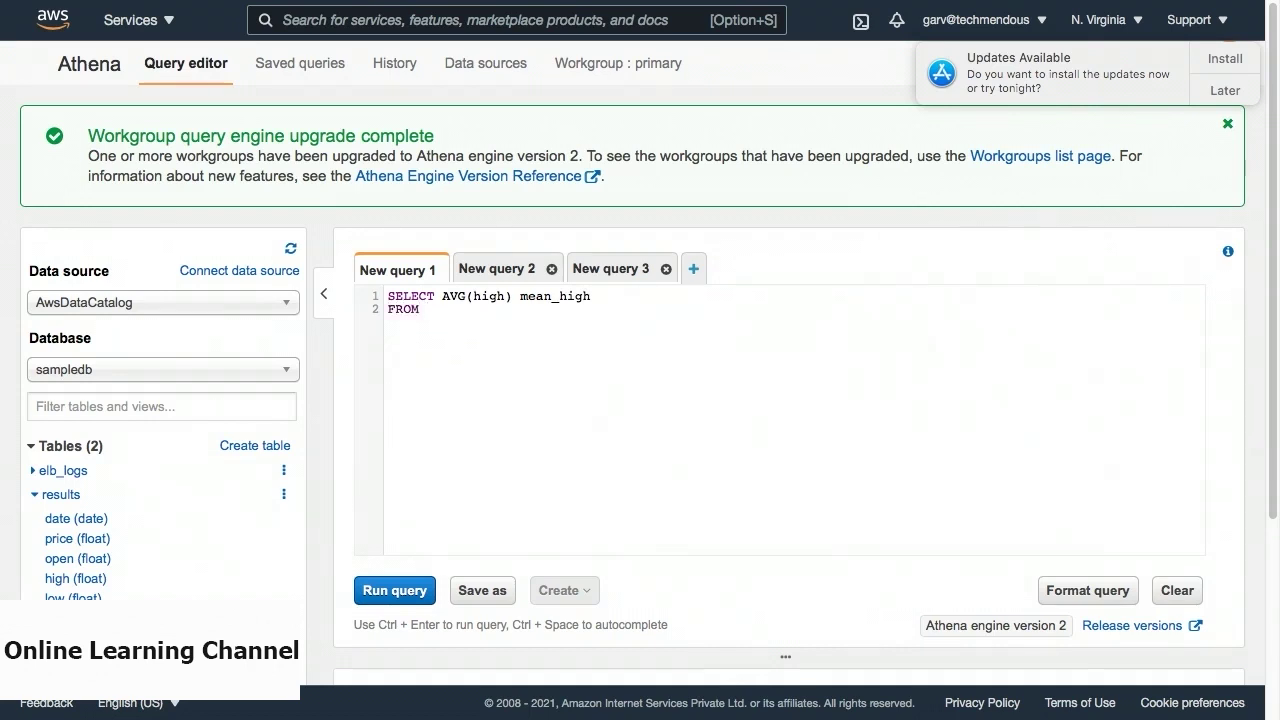
pyautogui.write('results;')
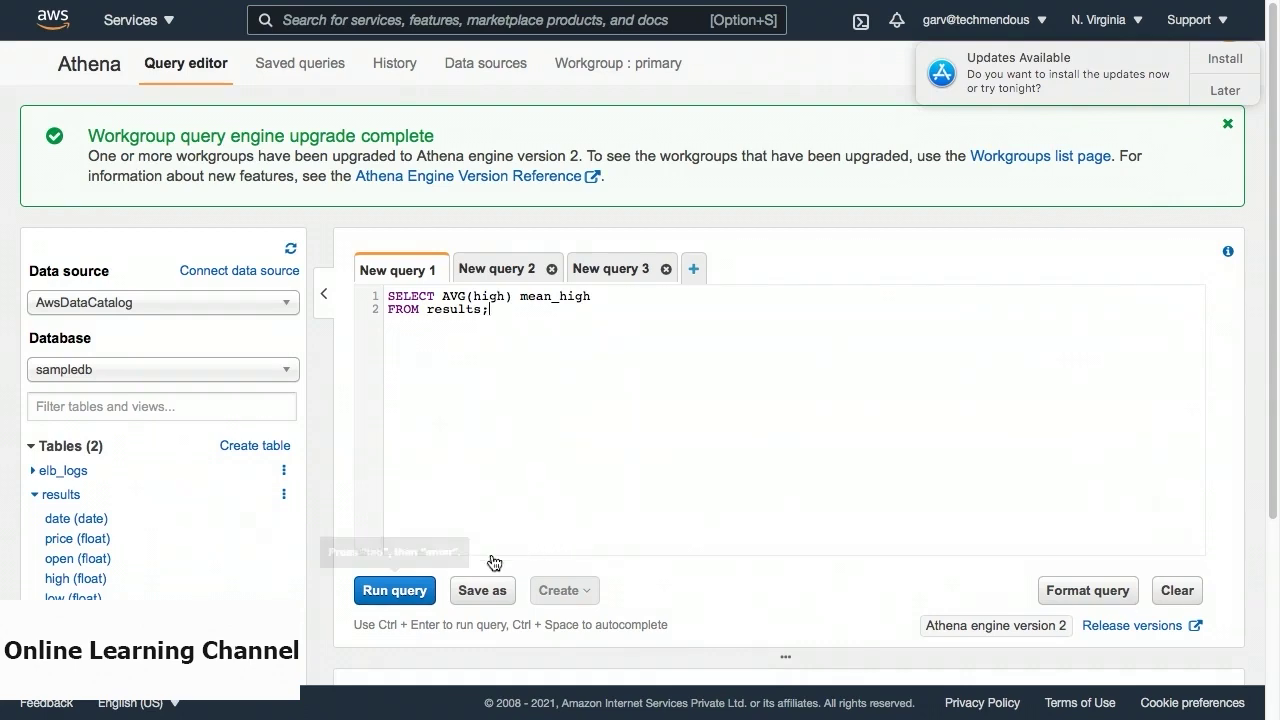
pyautogui.click(412, 588)
pyautogui.scroll(-5, 413, 588)
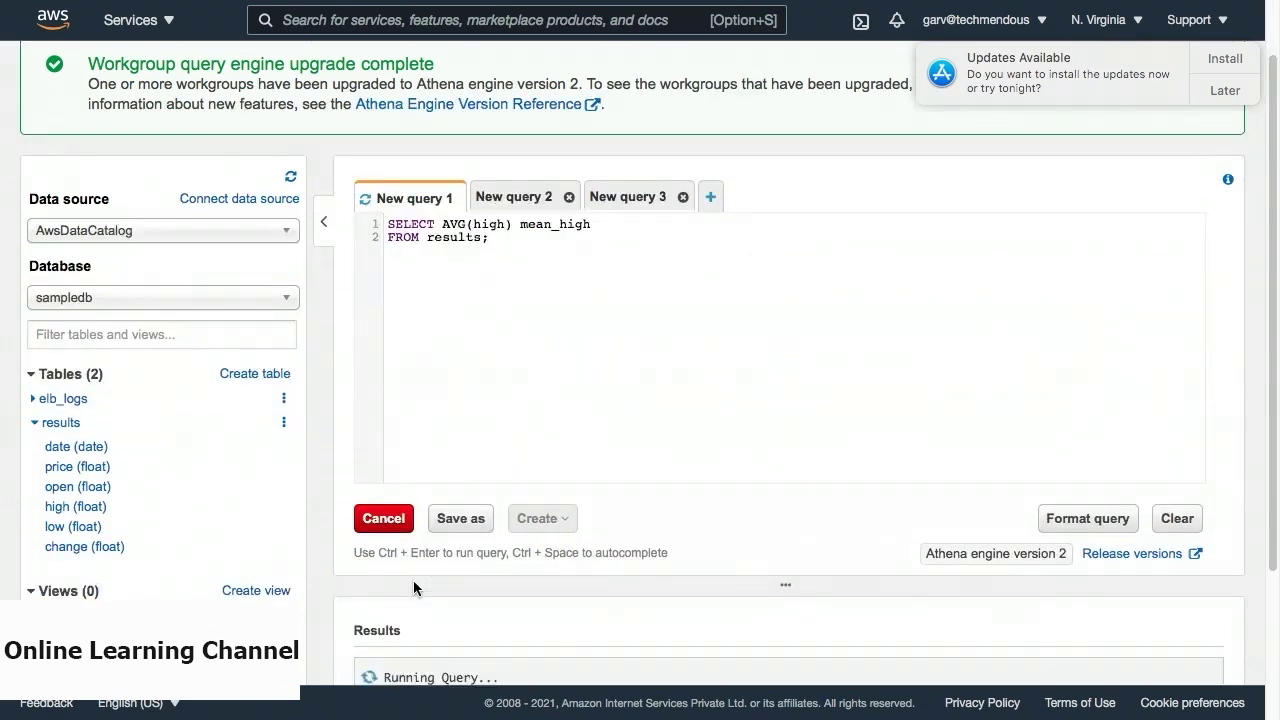
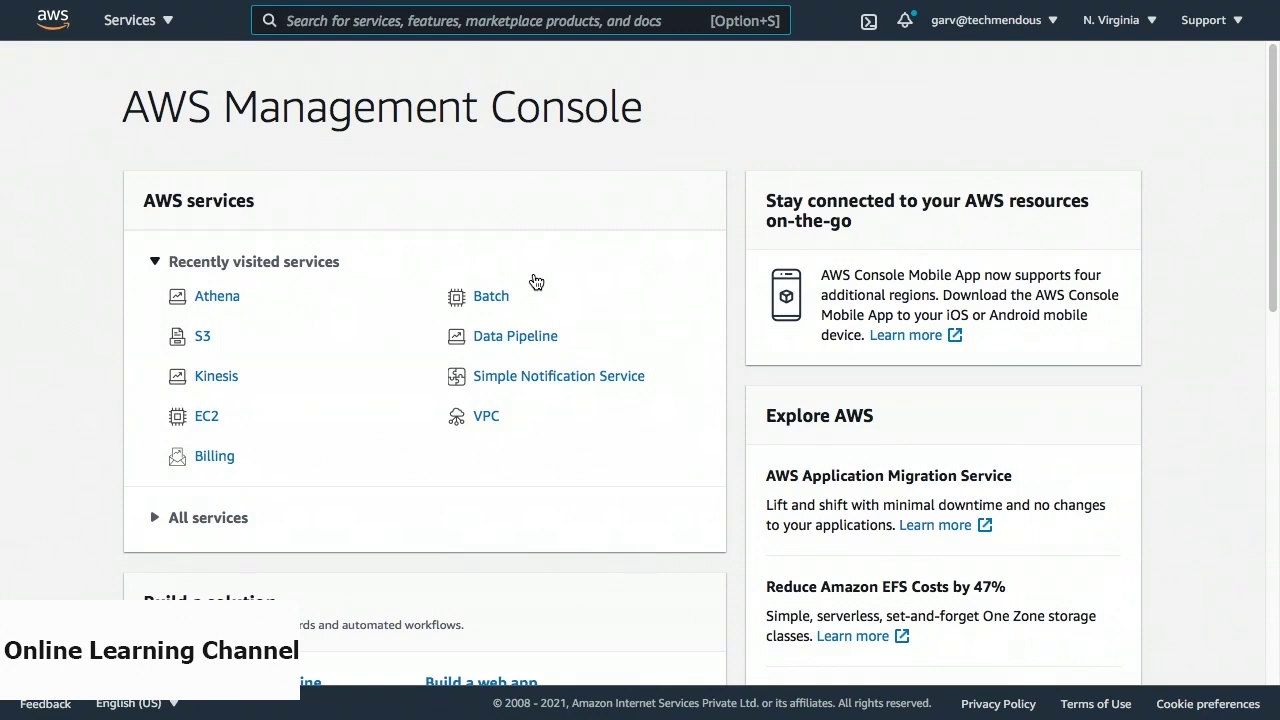
# Search the AWS console for 'AWS Quicksight' and open the QuickSight service.
pyautogui.write('AWS Quicksight')
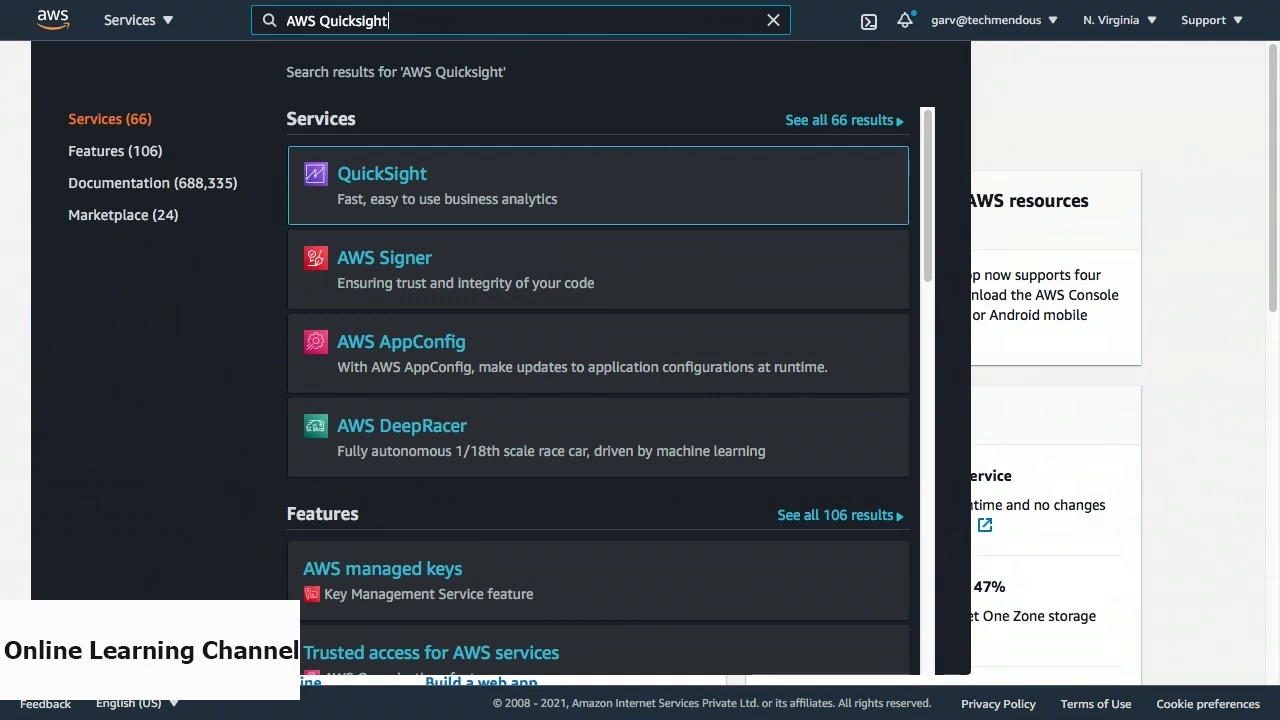
pyautogui.click(405, 180)
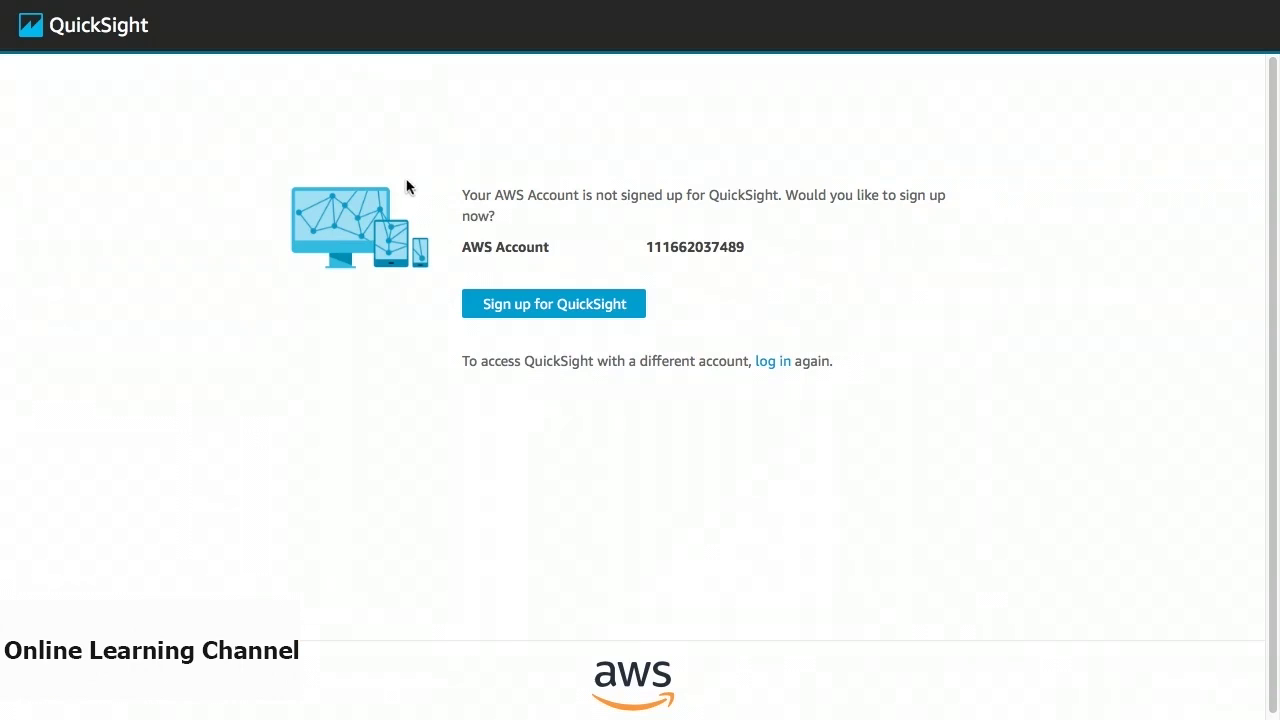
# Begin the QuickSight sign-up and continue with the Enterprise edition.
pyautogui.click(514, 301)
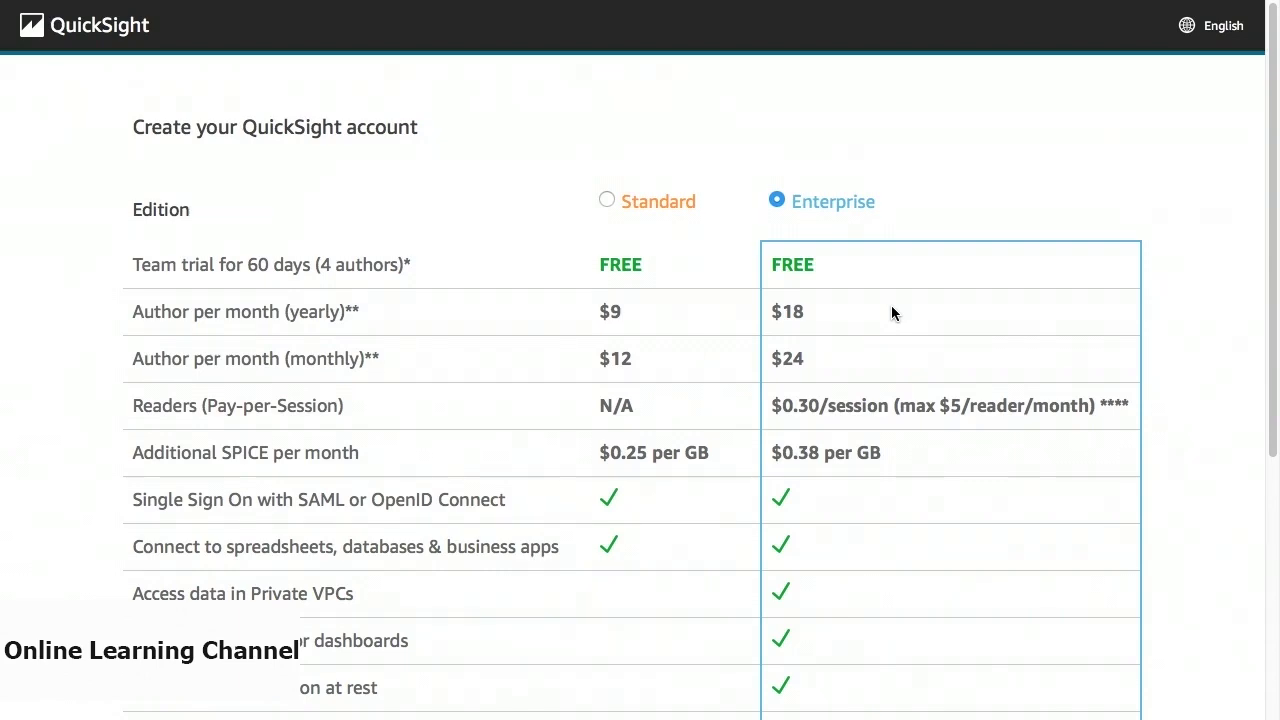
pyautogui.scroll(-5, 891, 307)
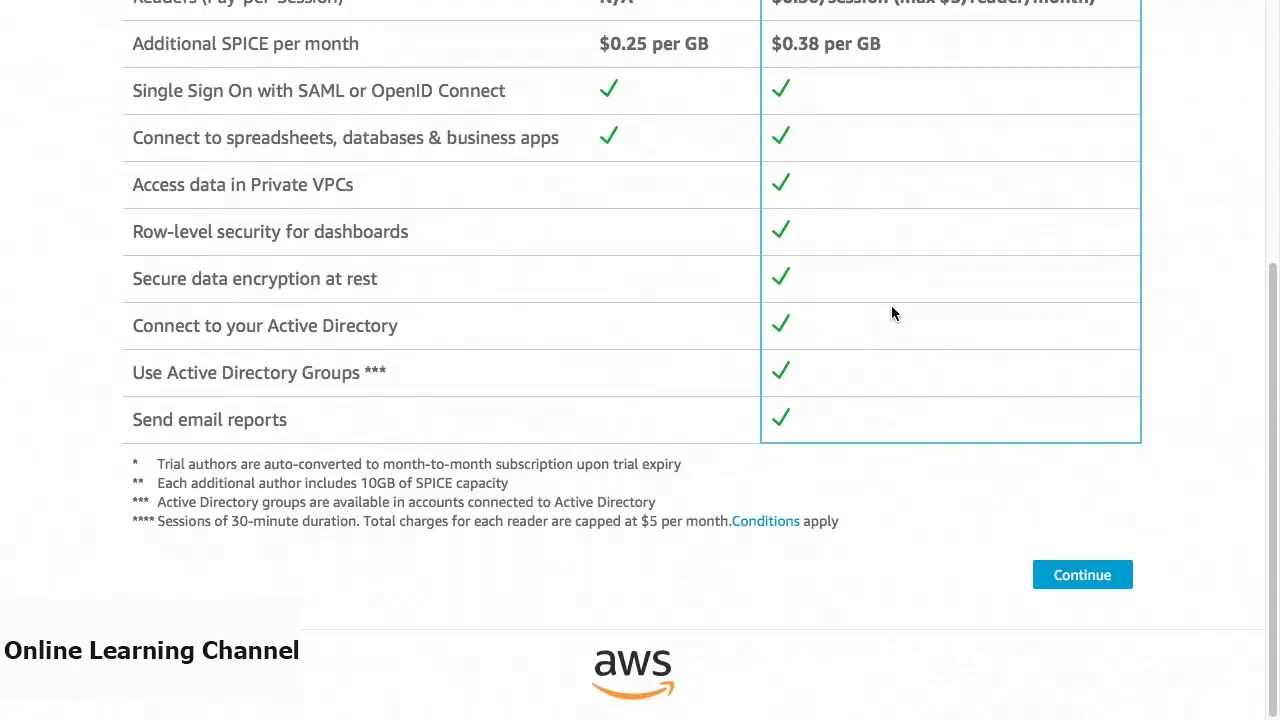
pyautogui.click(1082, 576)
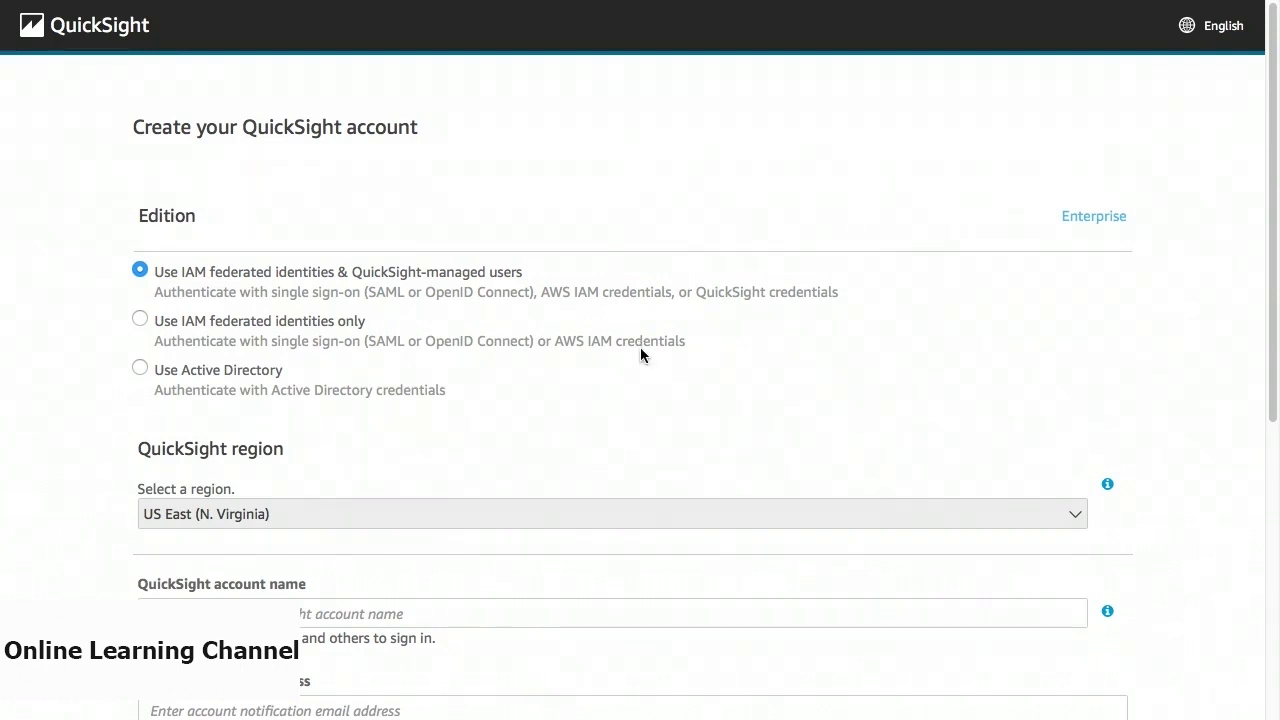
# Confirm US East (N. Virginia) in the QuickSight region dropdown.
pyautogui.click(623, 525)
pyautogui.click(623, 522)
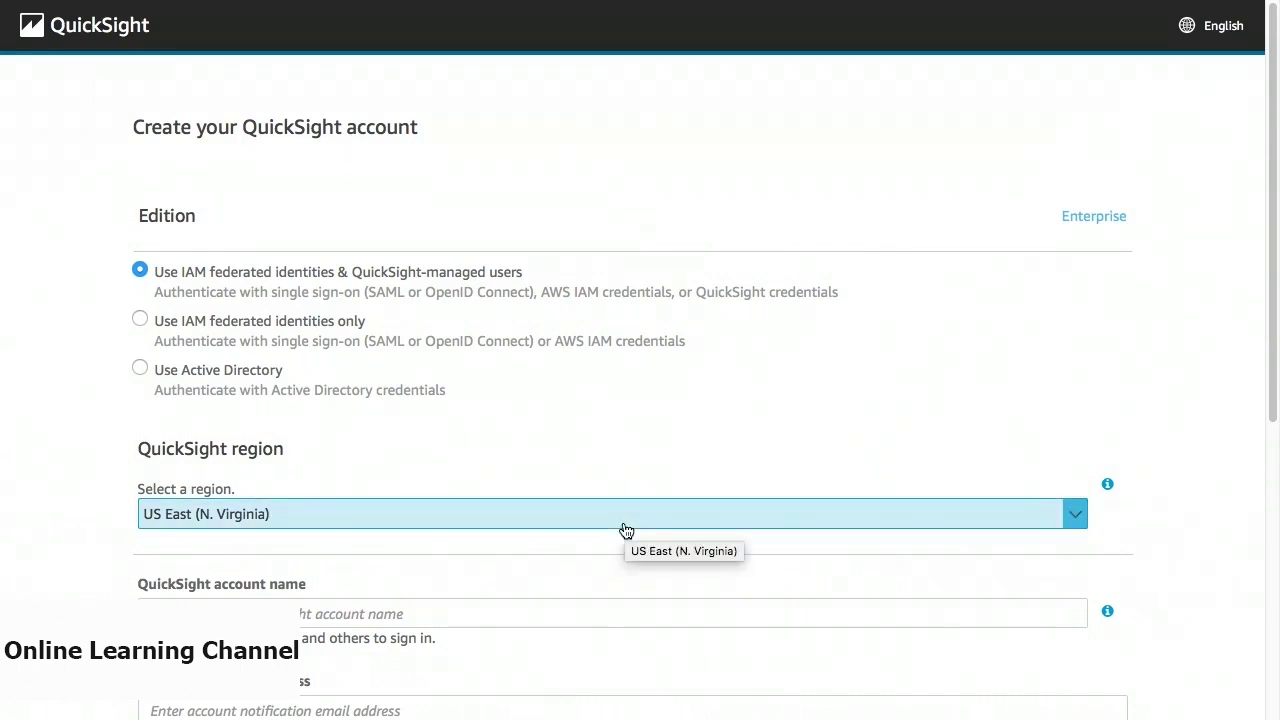
pyautogui.click(626, 530)
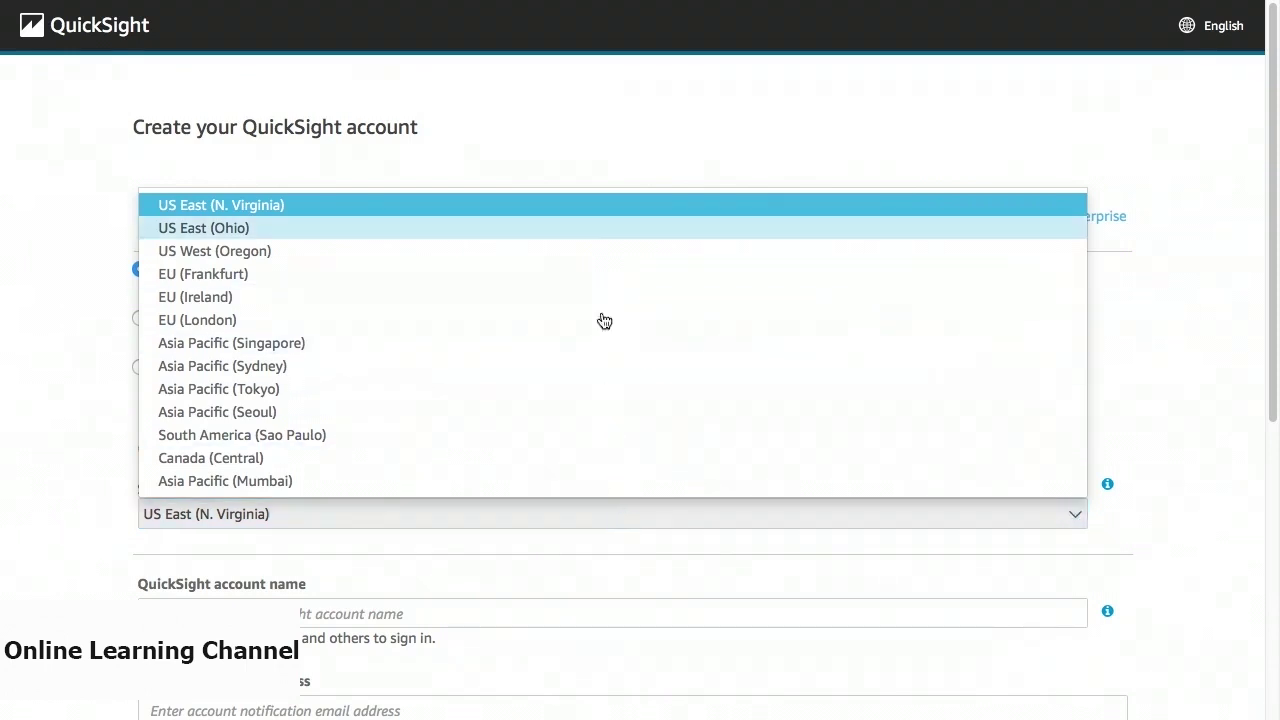
pyautogui.click(596, 210)
pyautogui.scroll(-3, 564, 566)
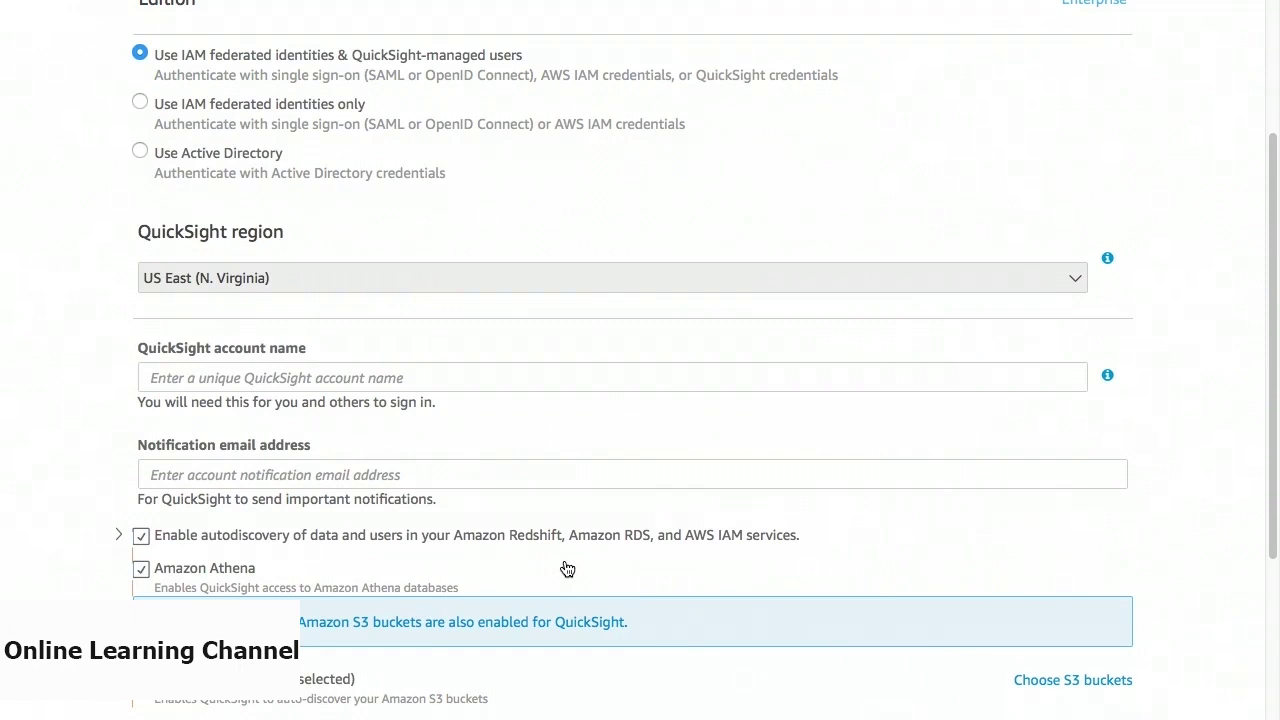
# Enter the QuickSight account name and the notification e-mail address on the account form.
pyautogui.click(560, 372)
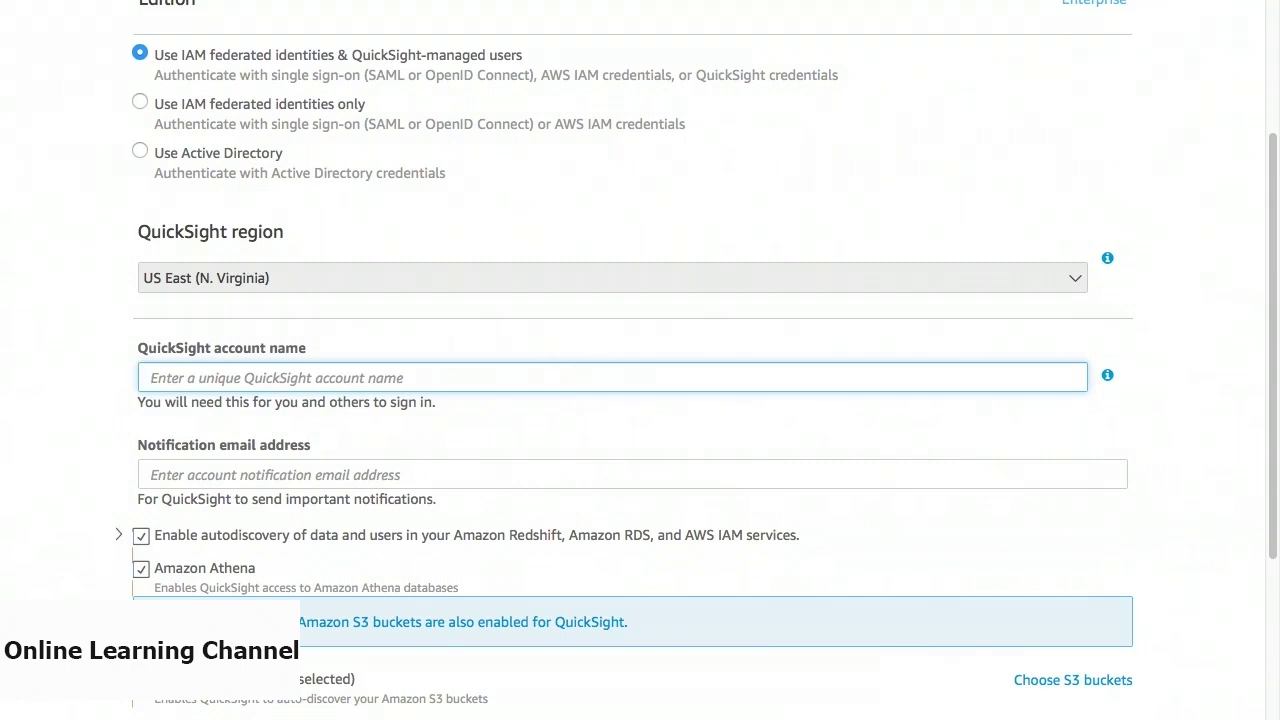
pyautogui.write('info')
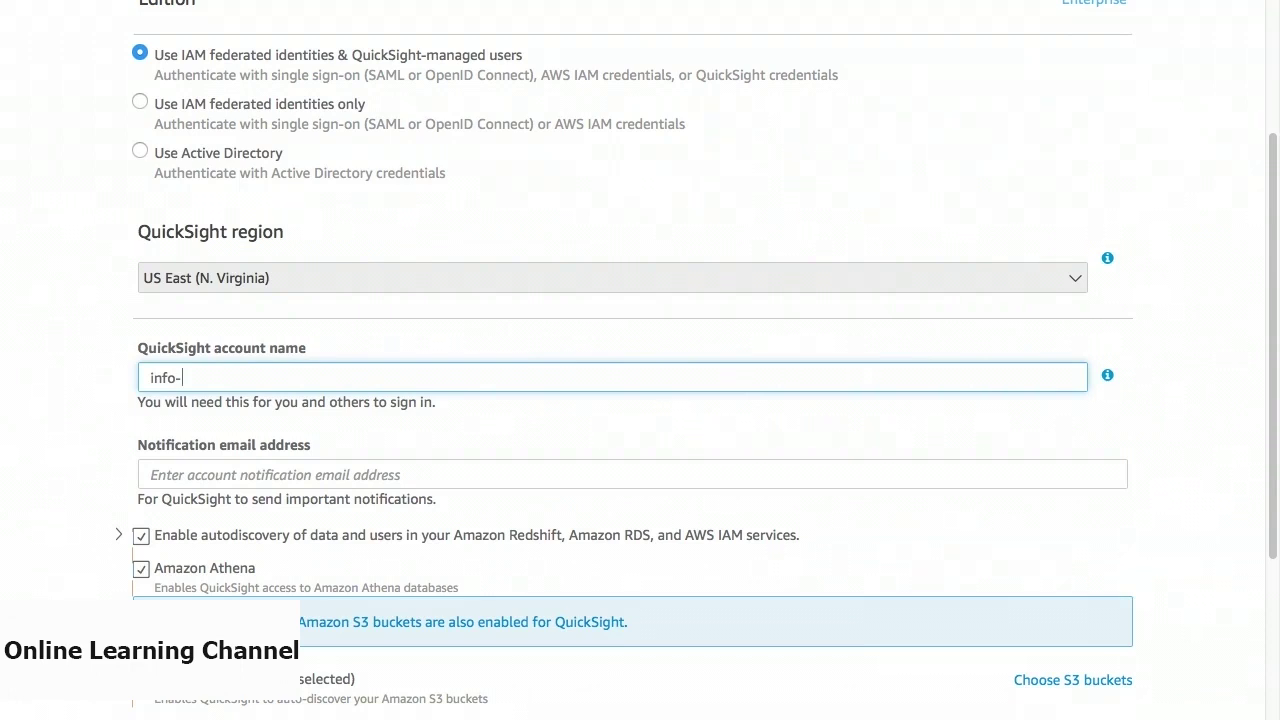
pyautogui.write('-techmendous')
pyautogui.click(151, 474)
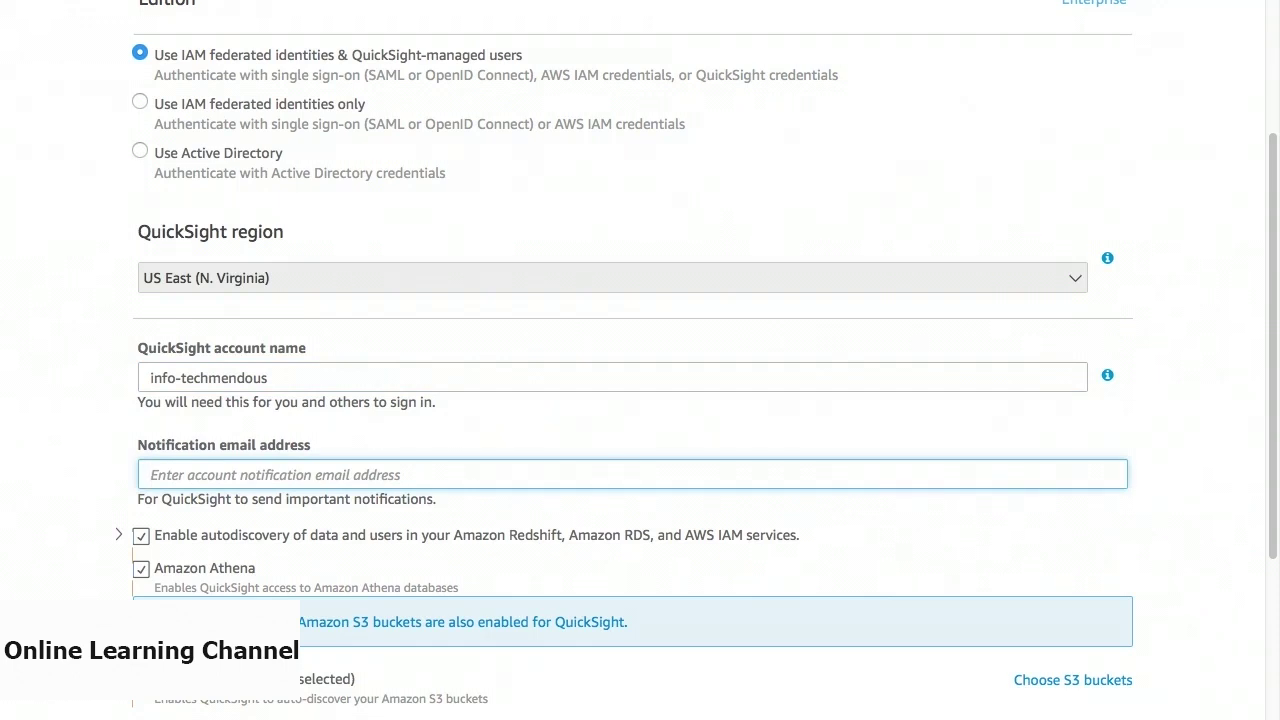
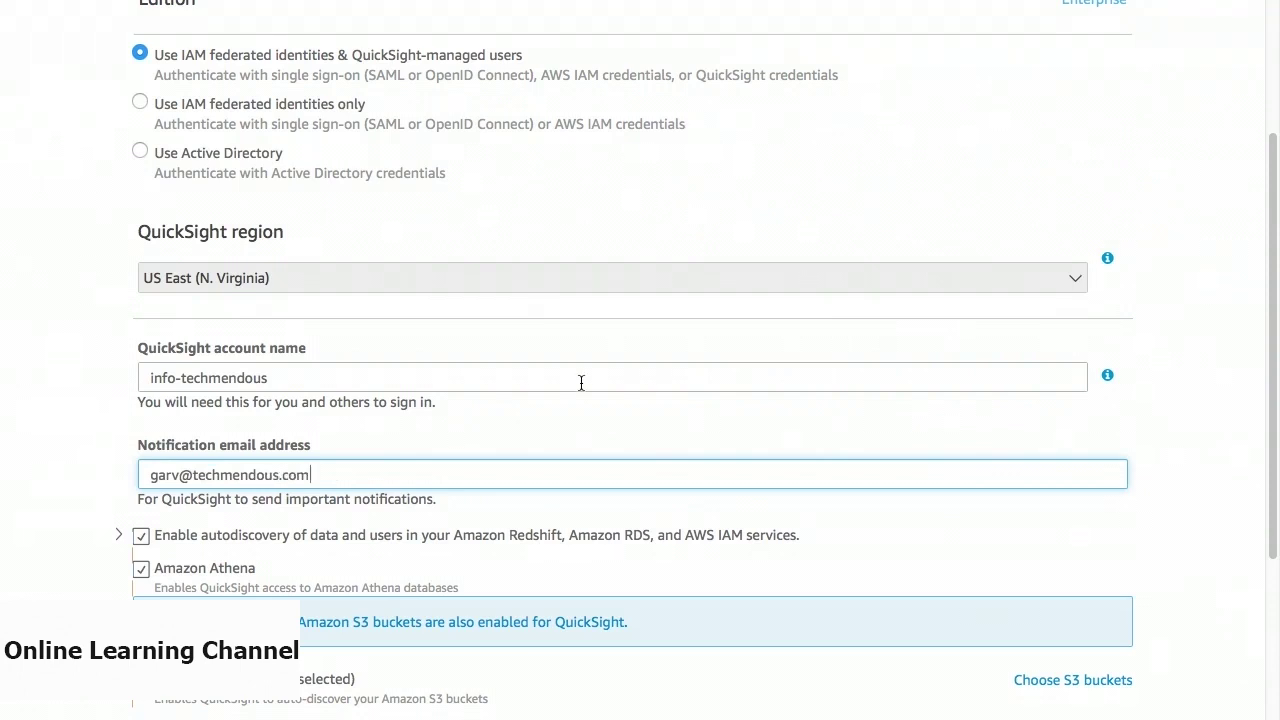
pyautogui.scroll(-5, 581, 382)
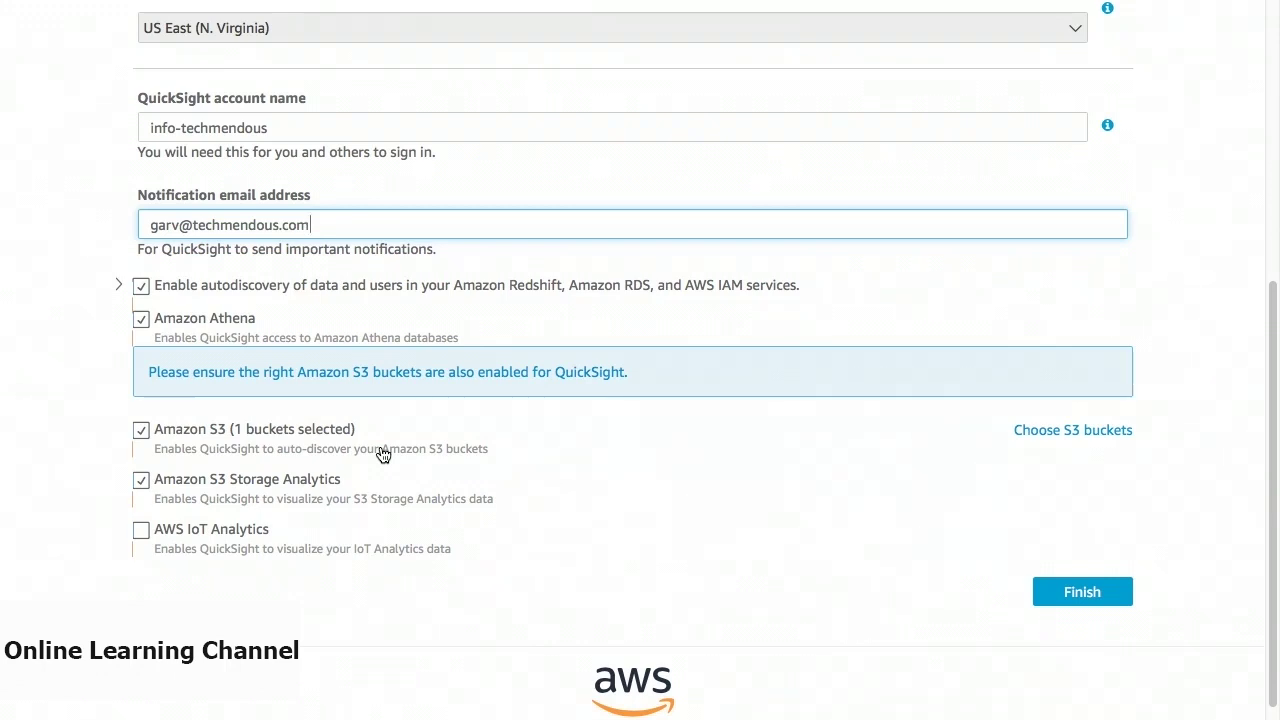
# Finish creating the account and go to Amazon QuickSight from the Congratulations page.
pyautogui.click(1080, 590)
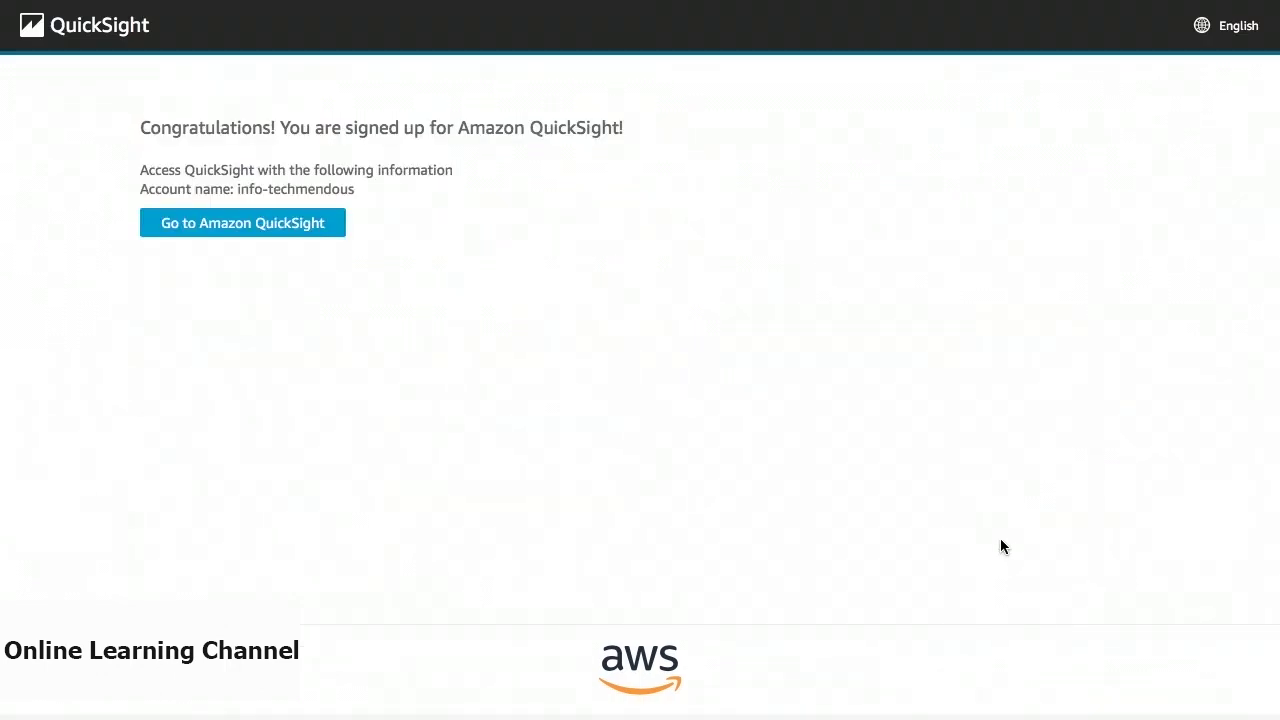
pyautogui.click(240, 228)
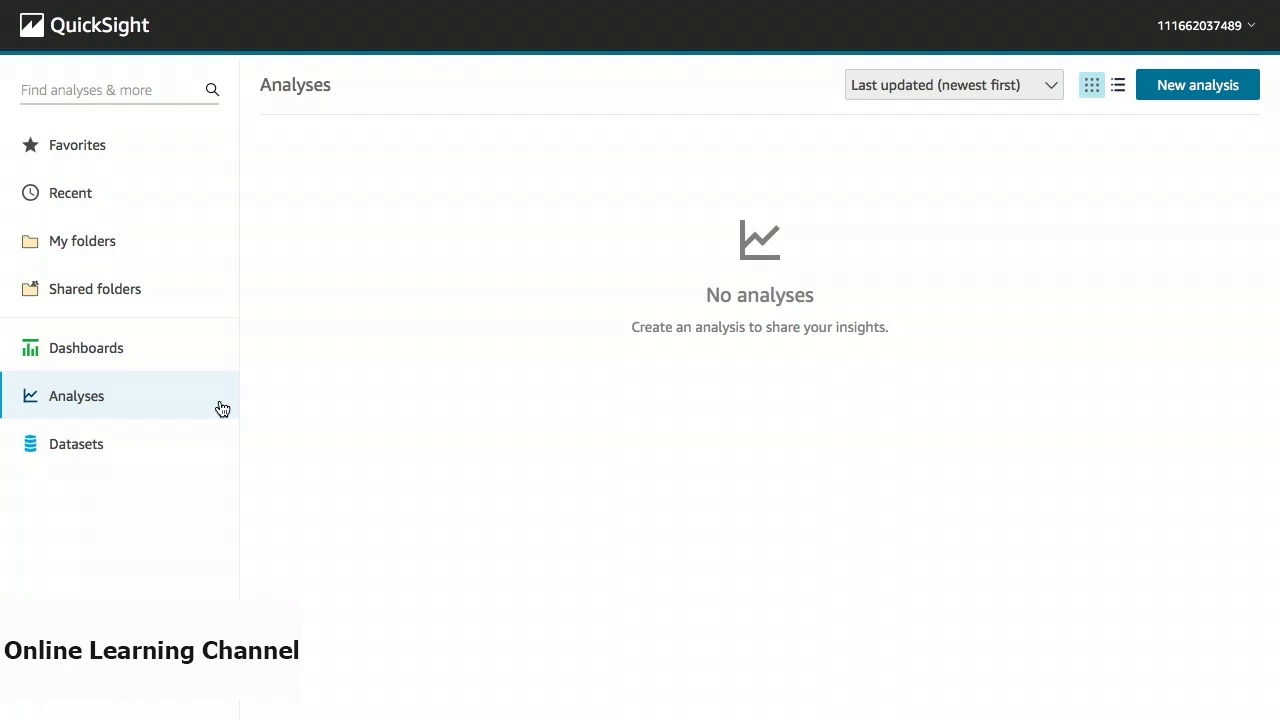
# Go to the Datasets list and choose New dataset.
pyautogui.click(206, 448)
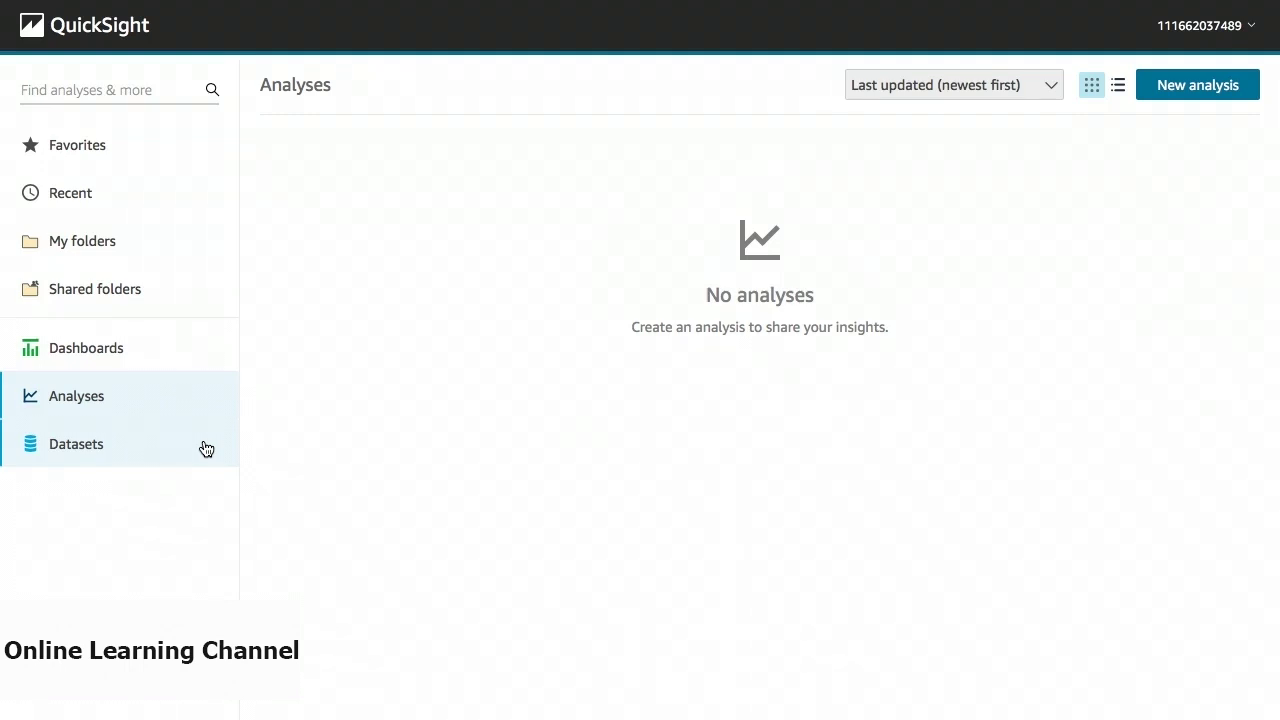
pyautogui.click(89, 450)
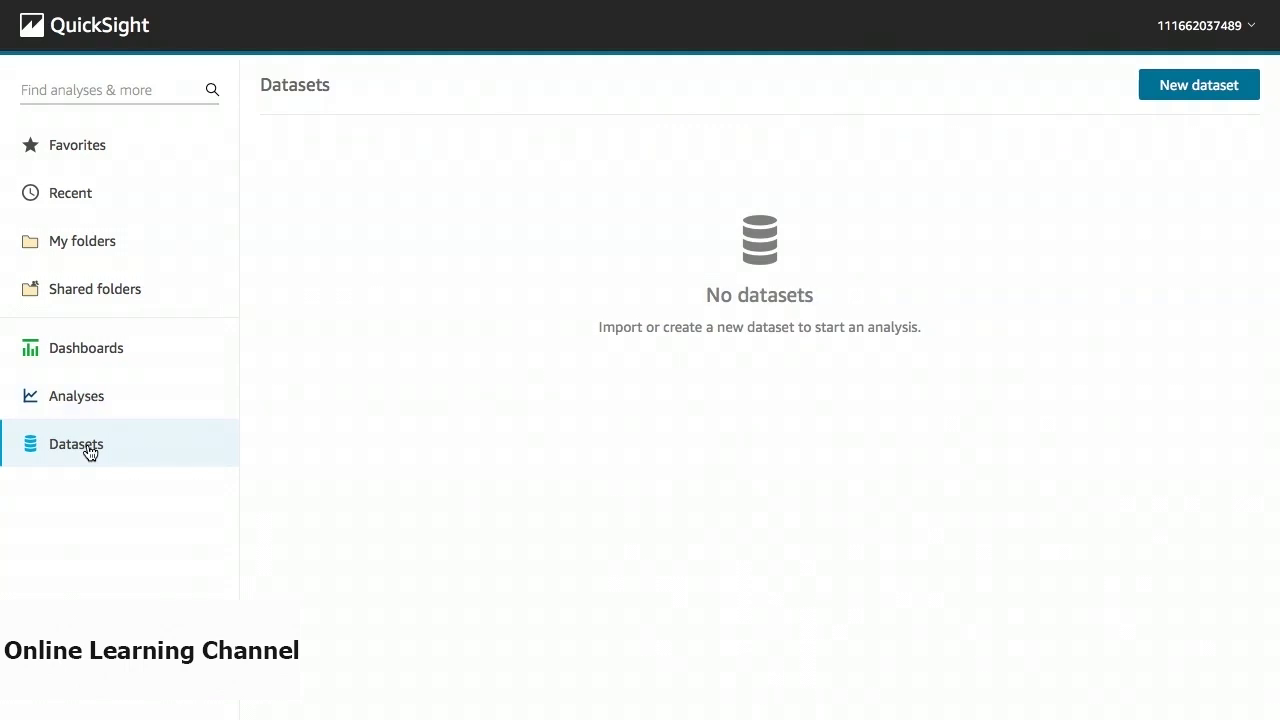
pyautogui.click(1176, 84)
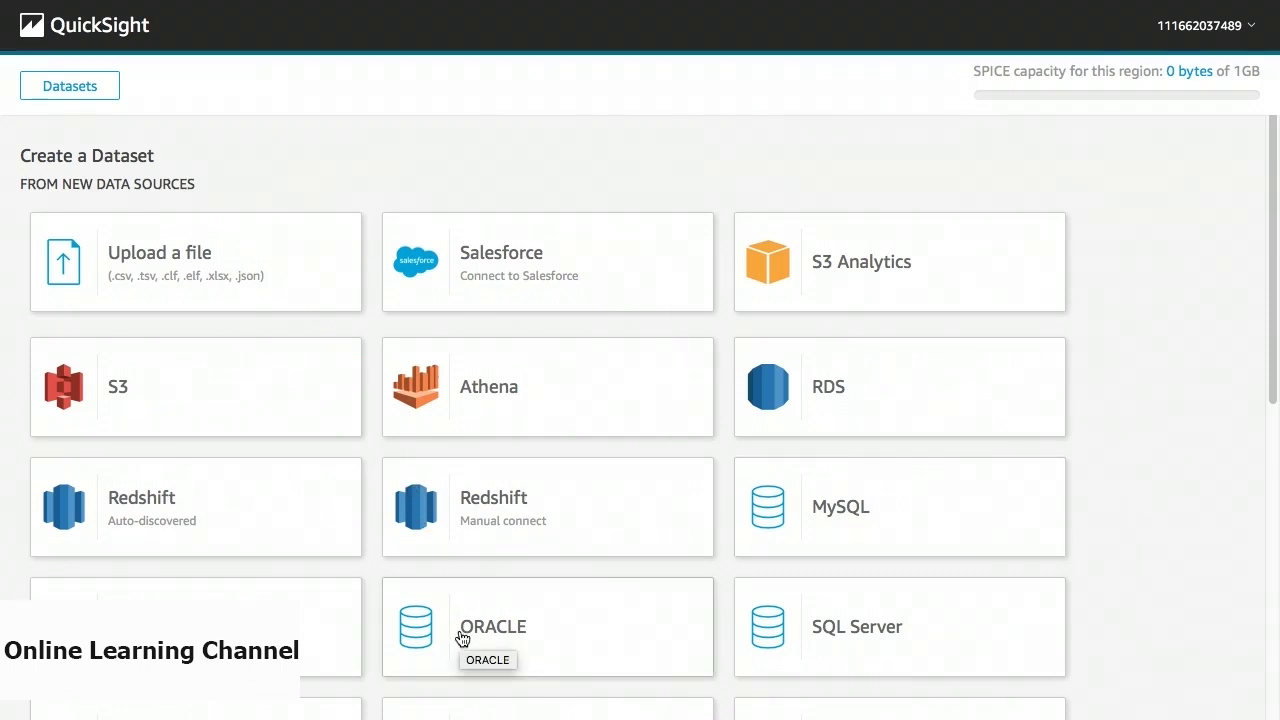
pyautogui.scroll(-5, 462, 638)
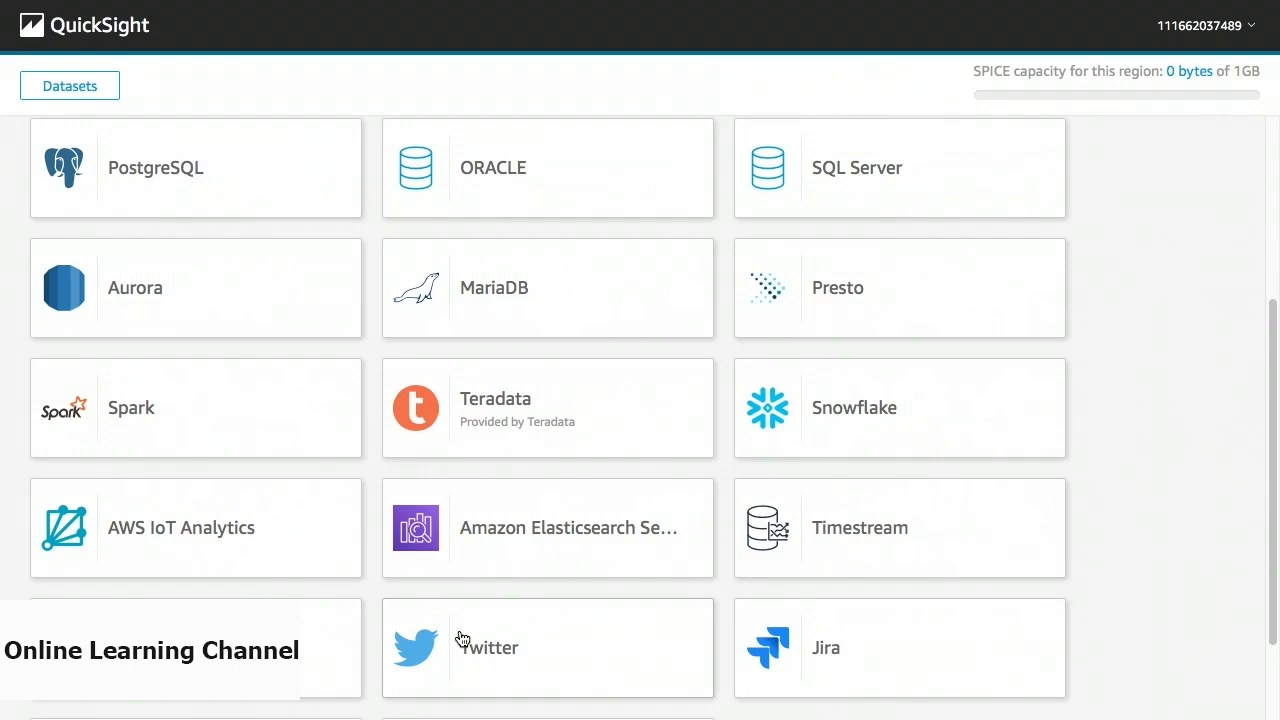
pyautogui.scroll(5, 462, 640)
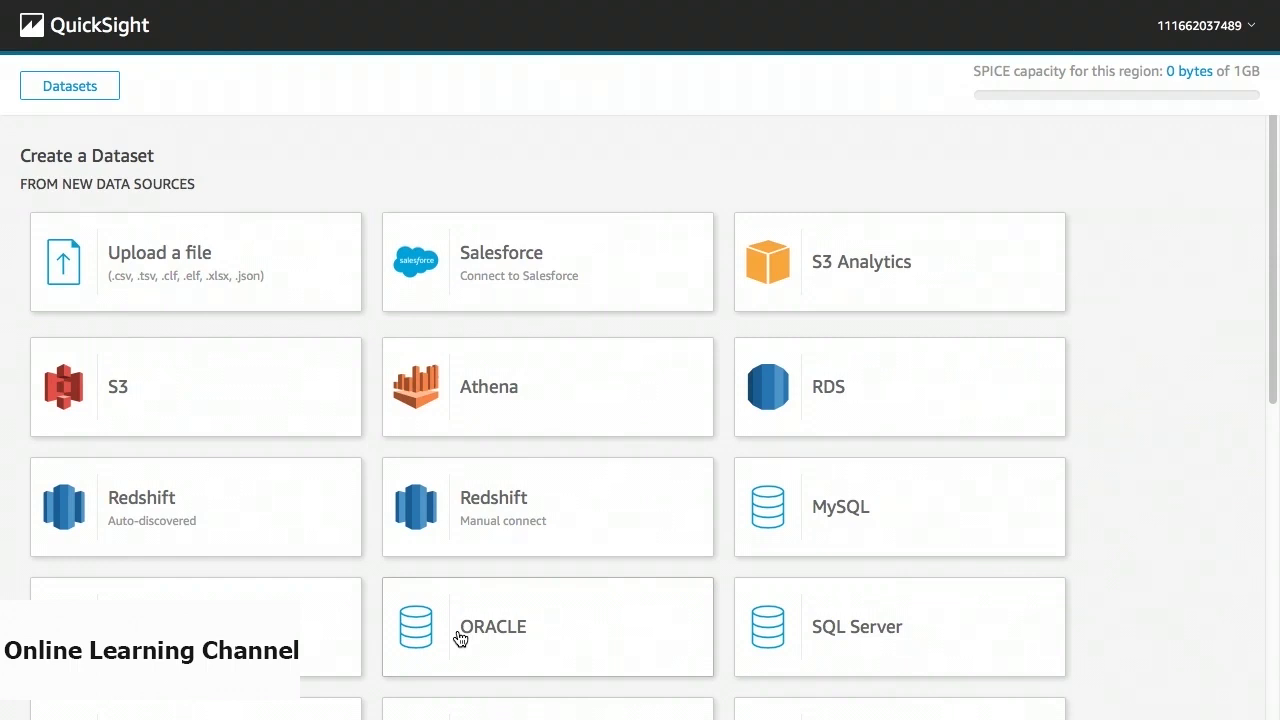
# Upload the local file public-ledger.json as a new dataset.
pyautogui.click(268, 288)
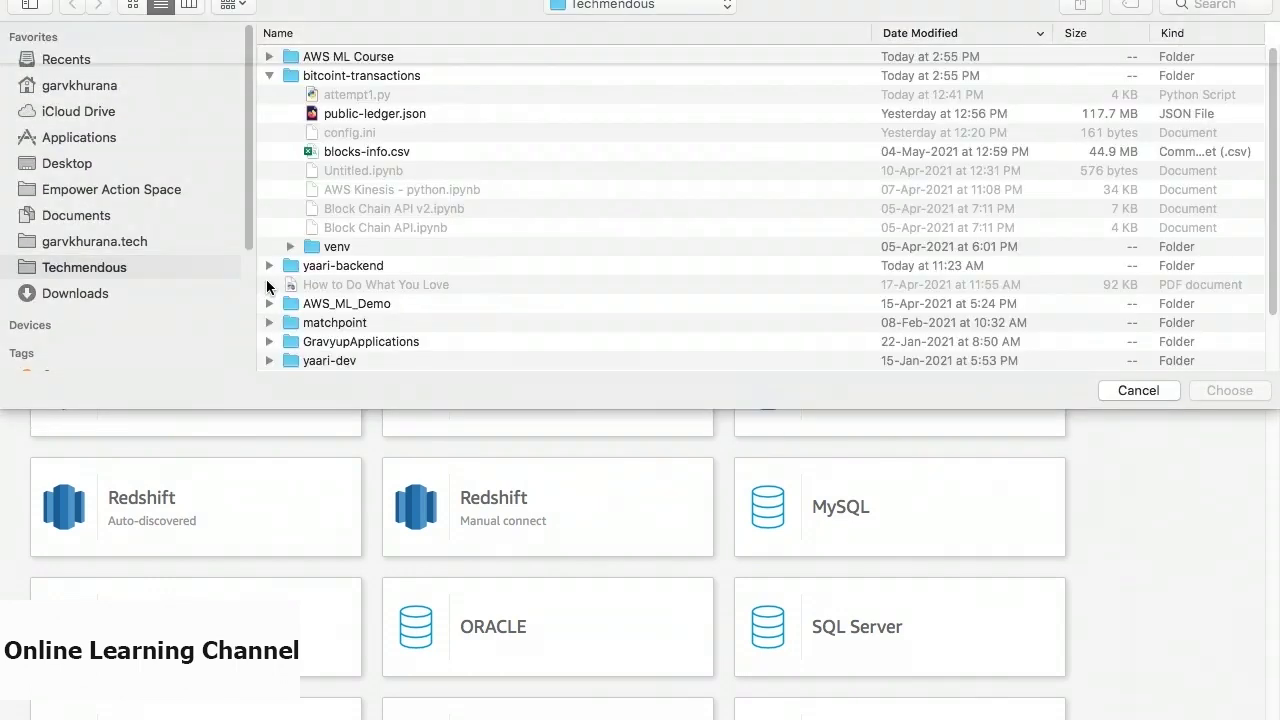
pyautogui.click(386, 113)
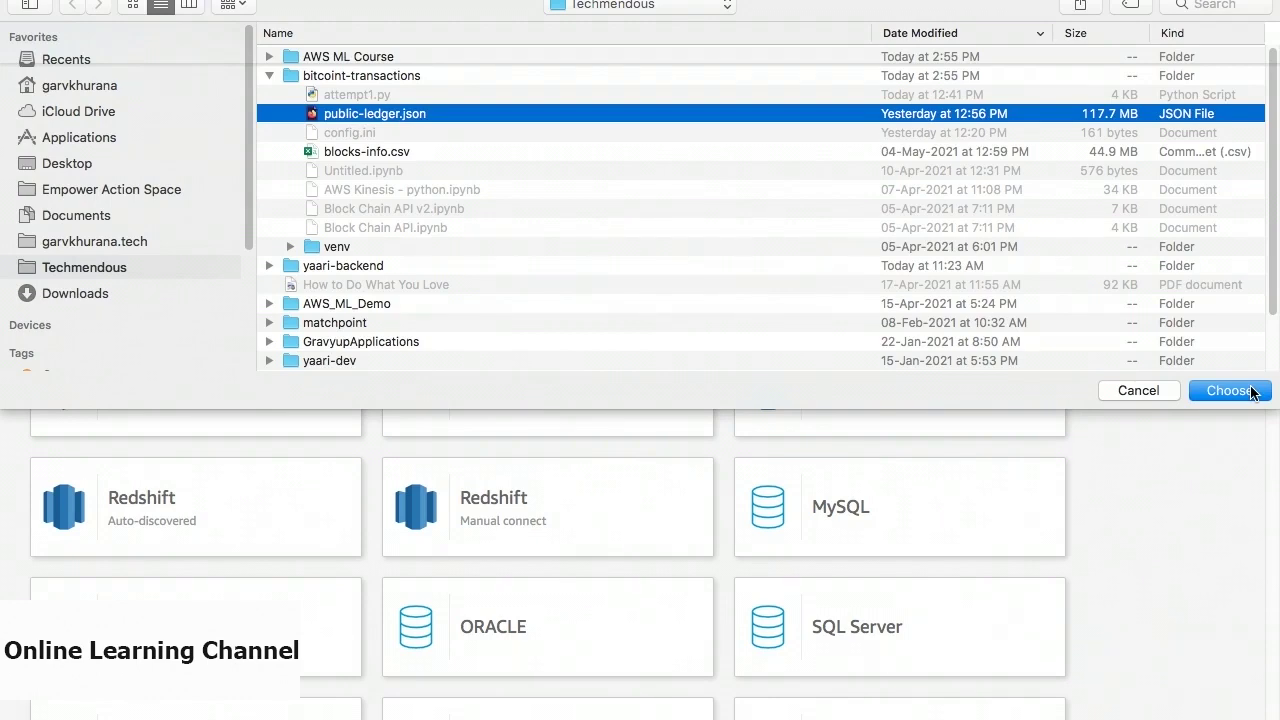
pyautogui.click(1251, 392)
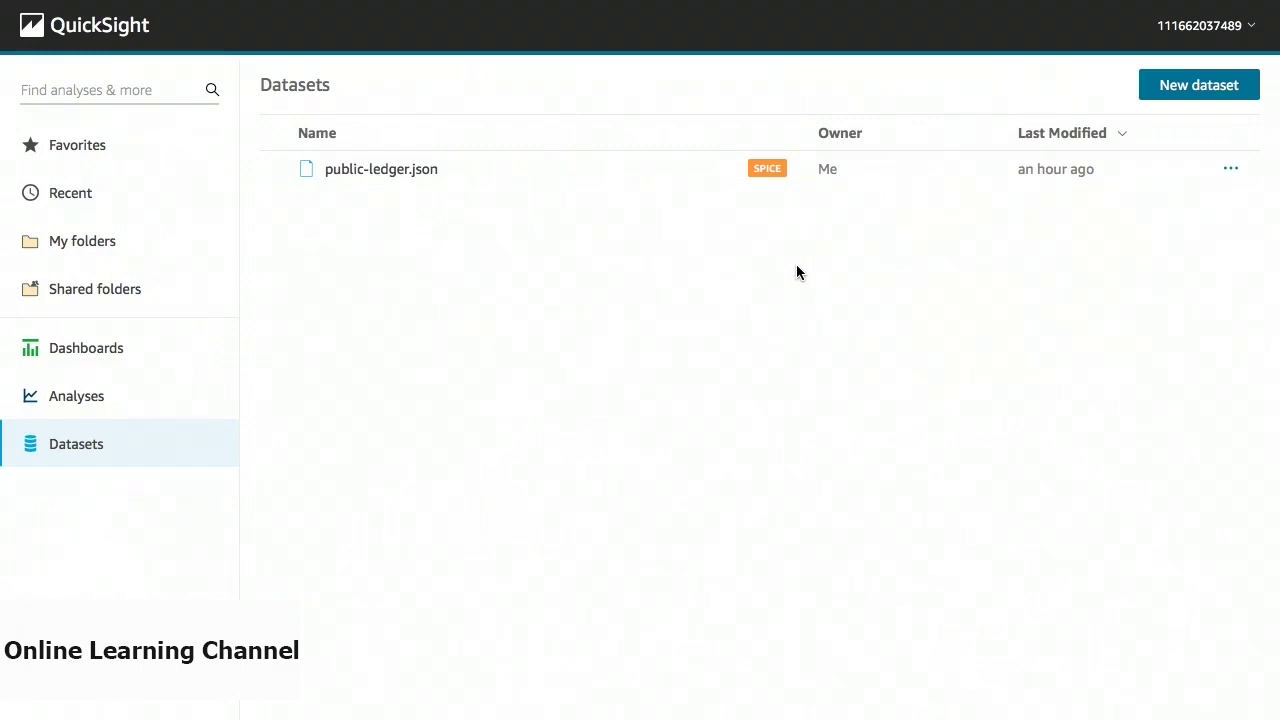
# Go to the Analyses page from the left sidebar.
pyautogui.click(107, 396)
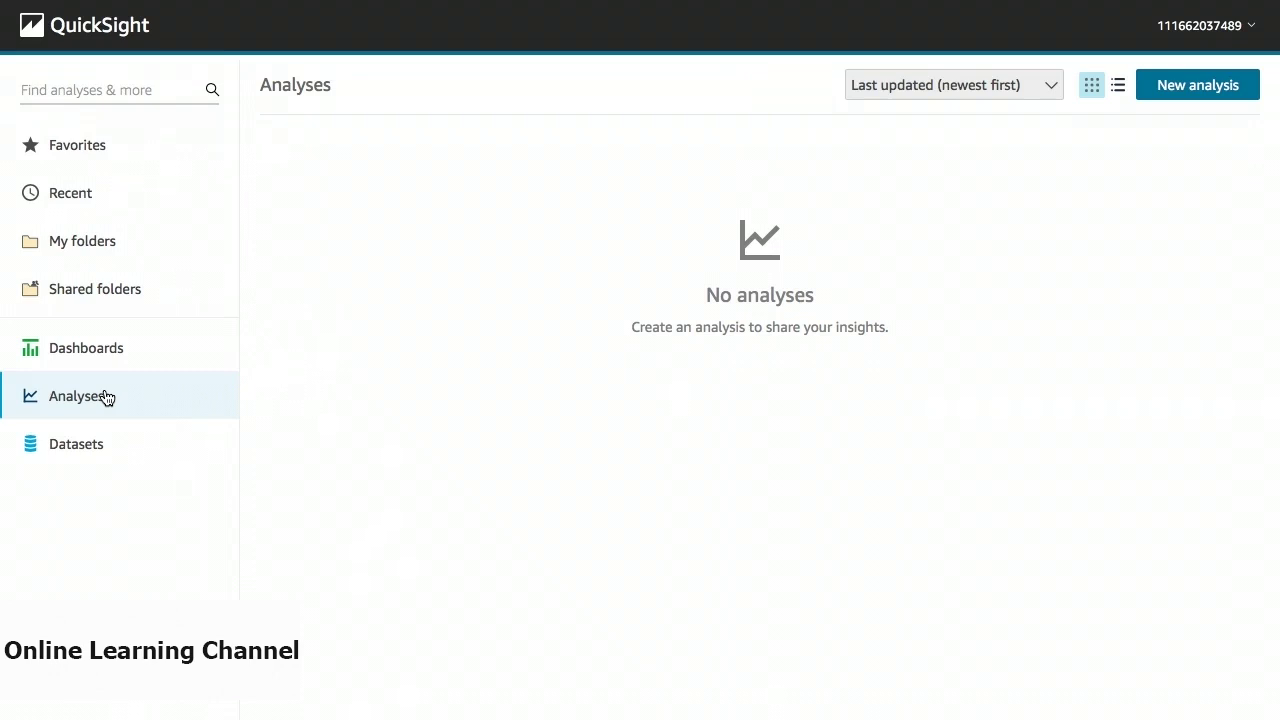
# Start a new analysis and select the public-ledger.json dataset to see its 709534-row import.
pyautogui.click(1223, 84)
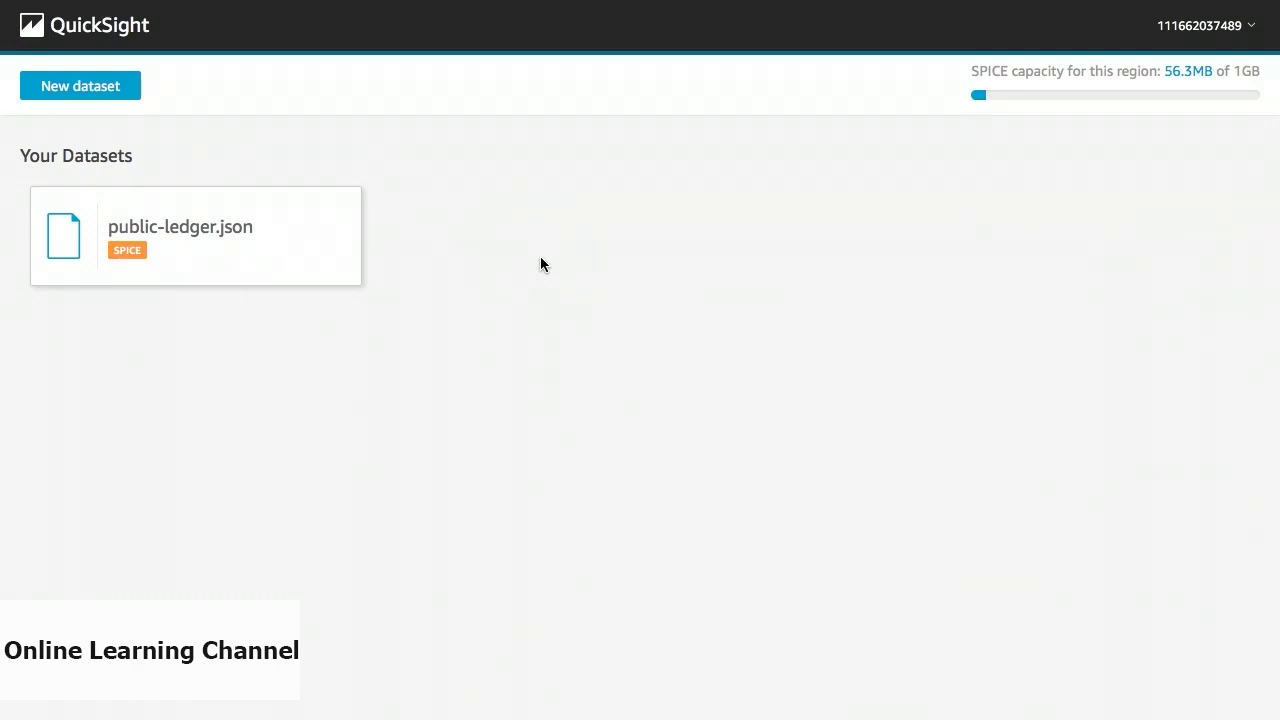
pyautogui.click(328, 269)
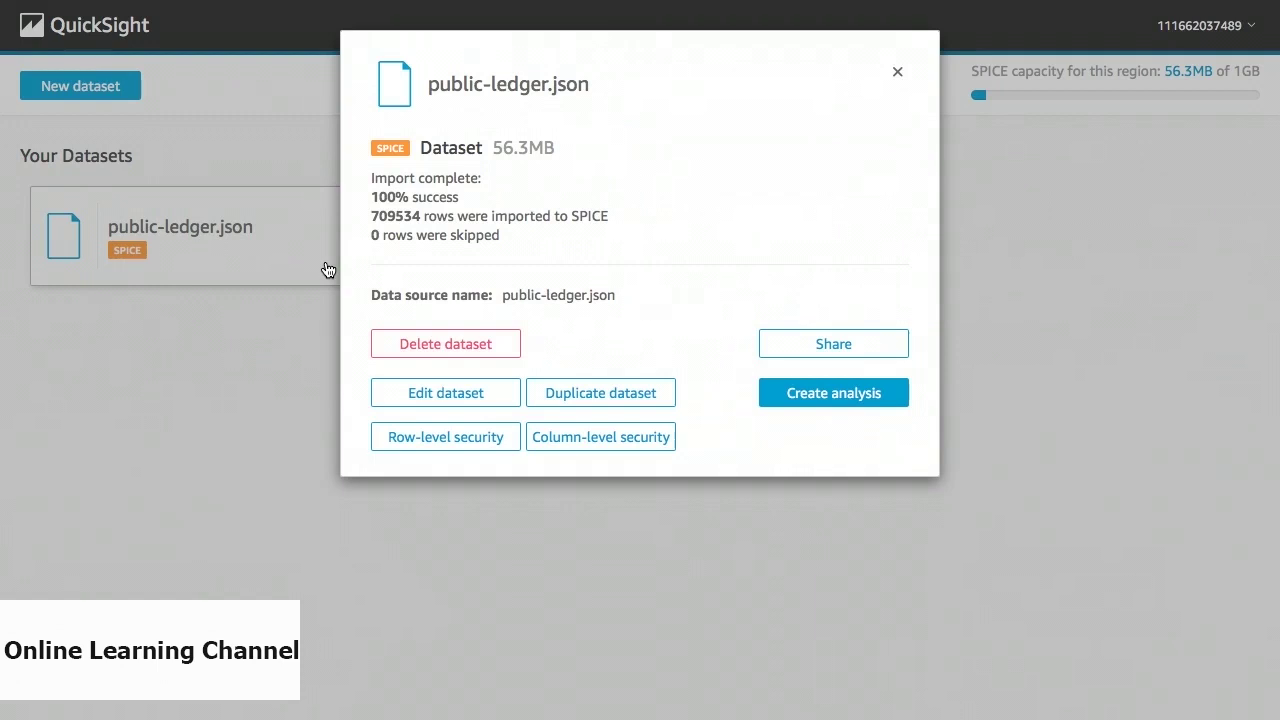
# Open public-ledger.json in the dataset editor with Edit dataset.
pyautogui.click(428, 398)
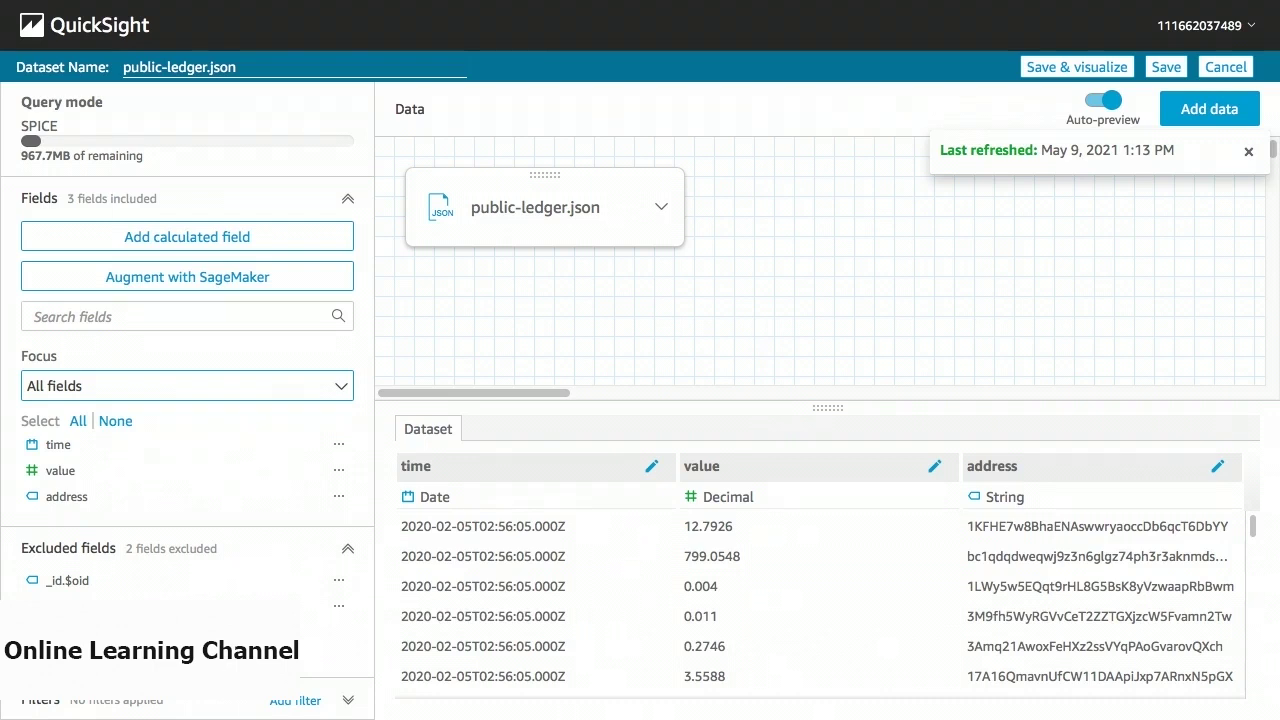
# Save the public-ledger.json dataset and open it in a new analysis with an empty AutoGraph visual.
pyautogui.click(338, 496)
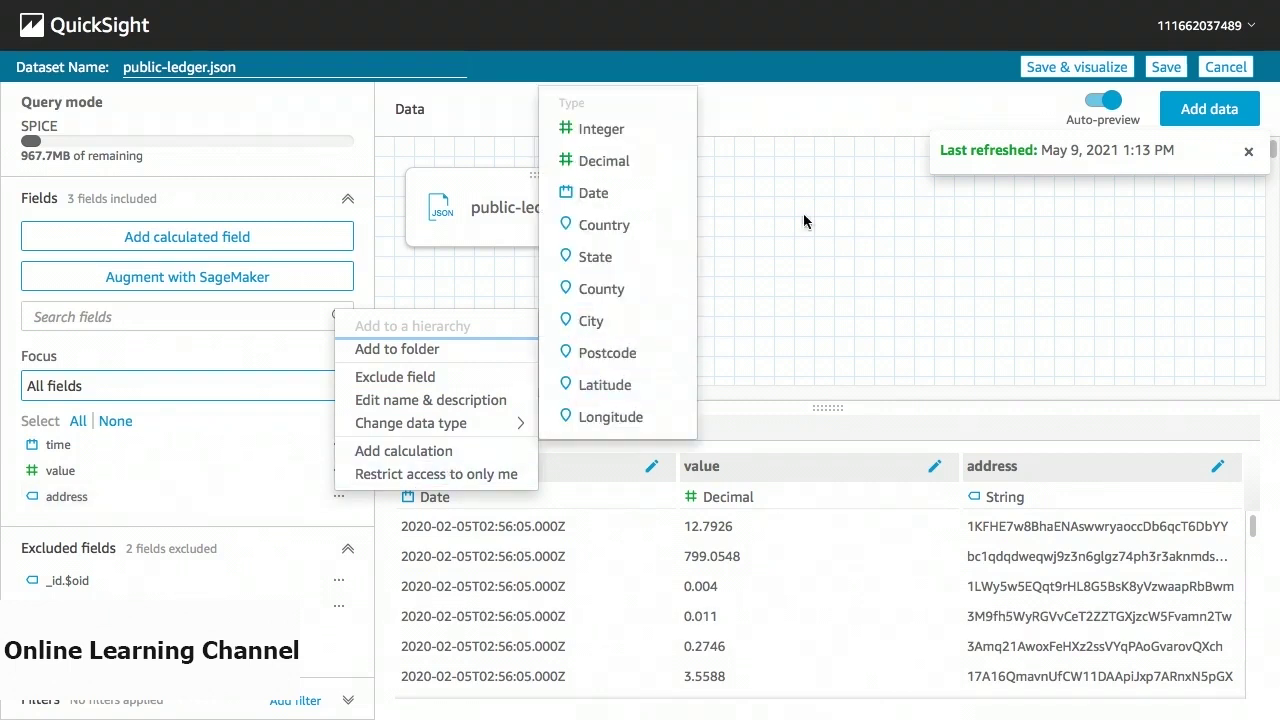
pyautogui.click(1057, 68)
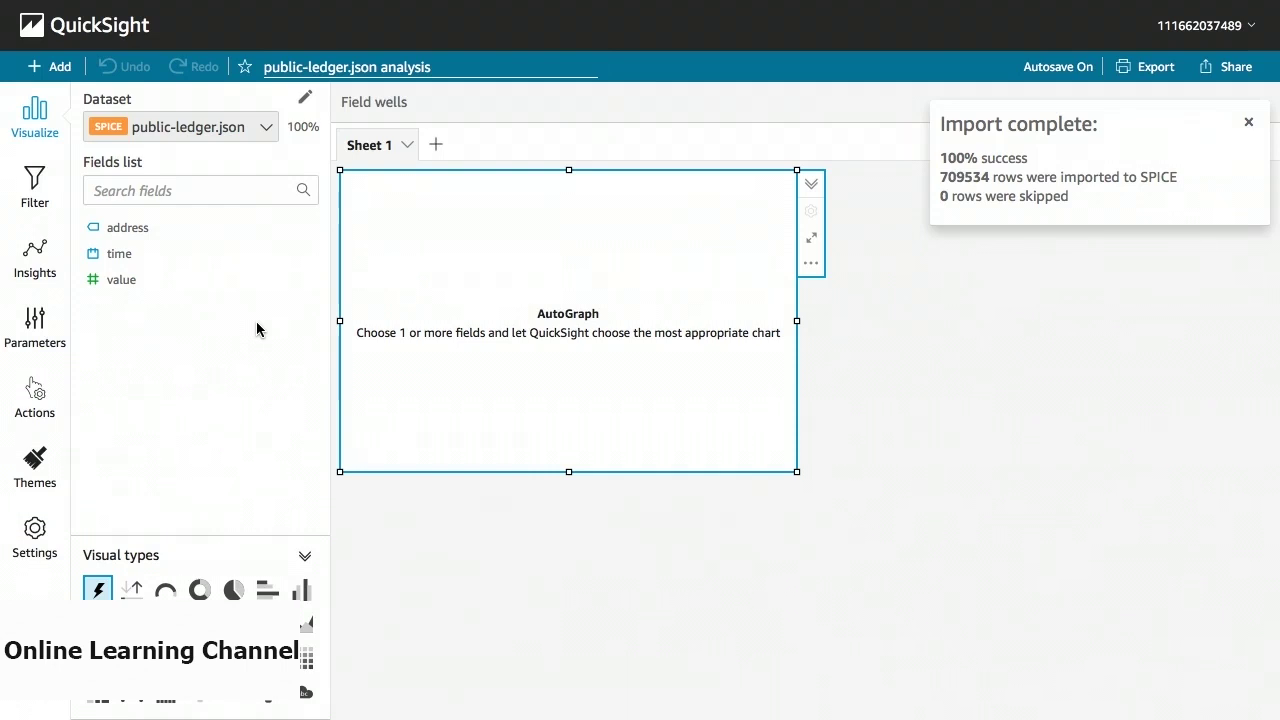
# Plot Sum of value against time as a stacked bar combo chart and expand the field wells.
pyautogui.click(237, 280)
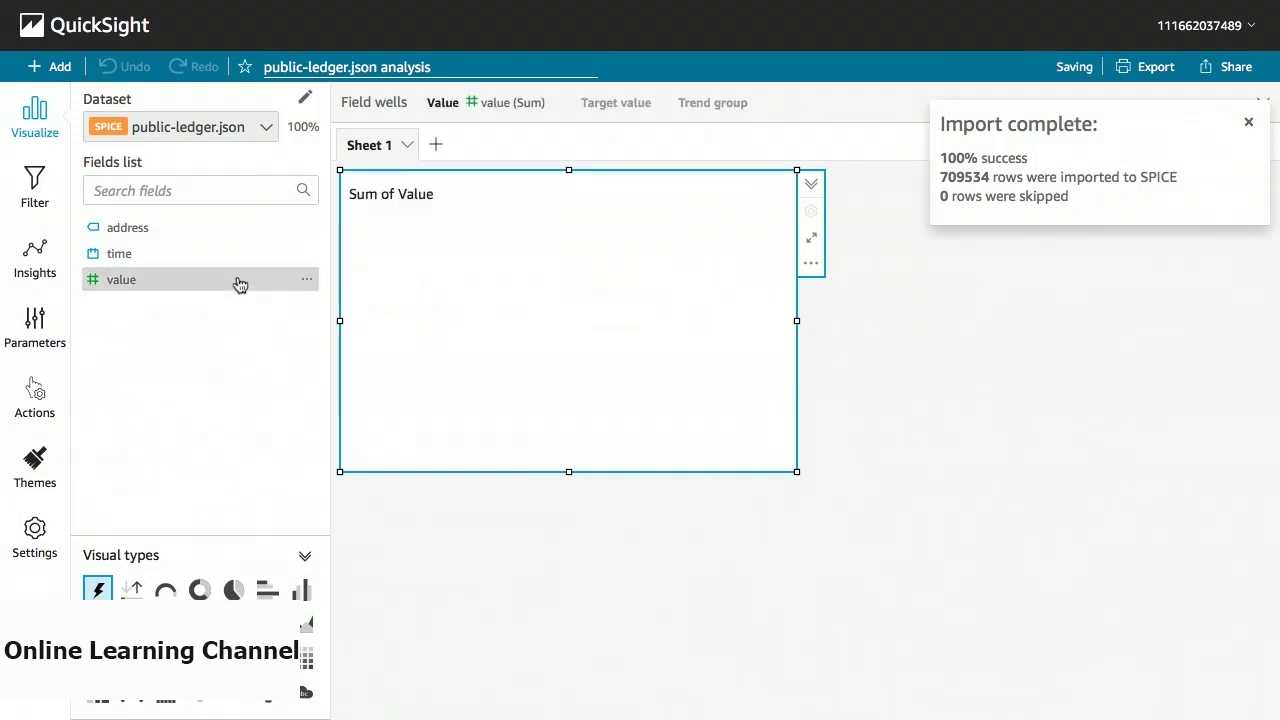
pyautogui.click(242, 258)
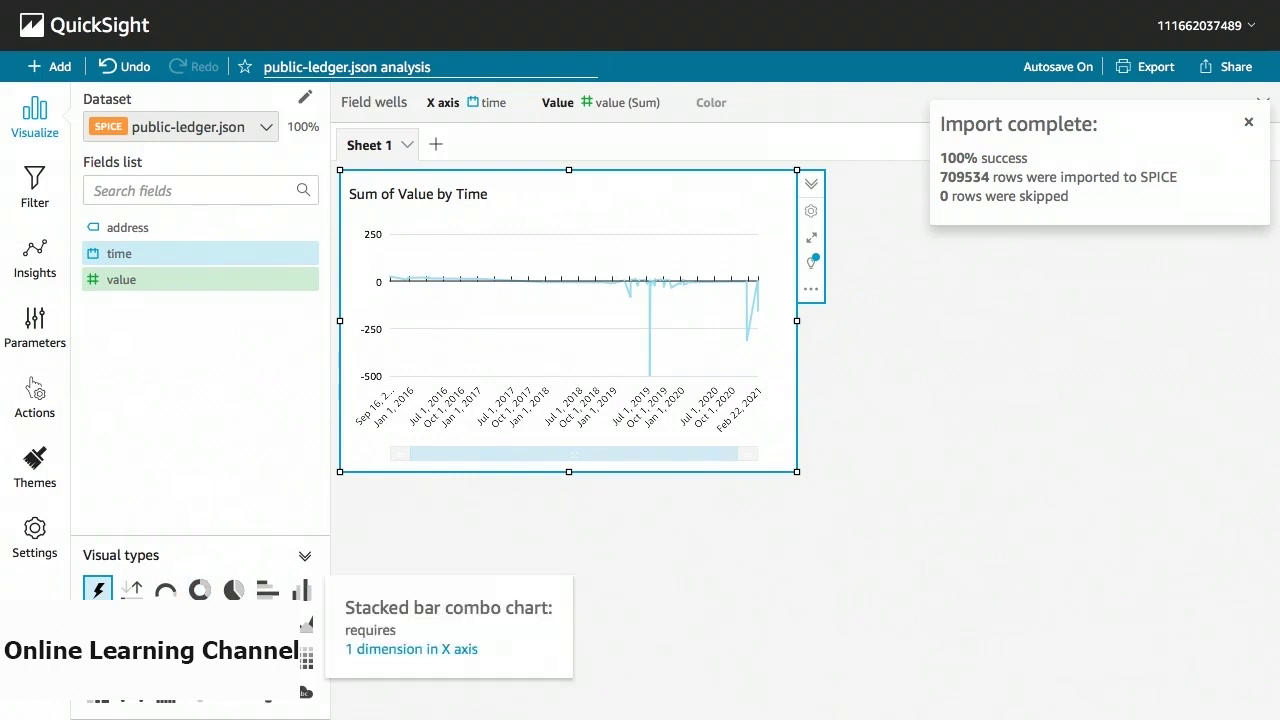
pyautogui.click(131, 658)
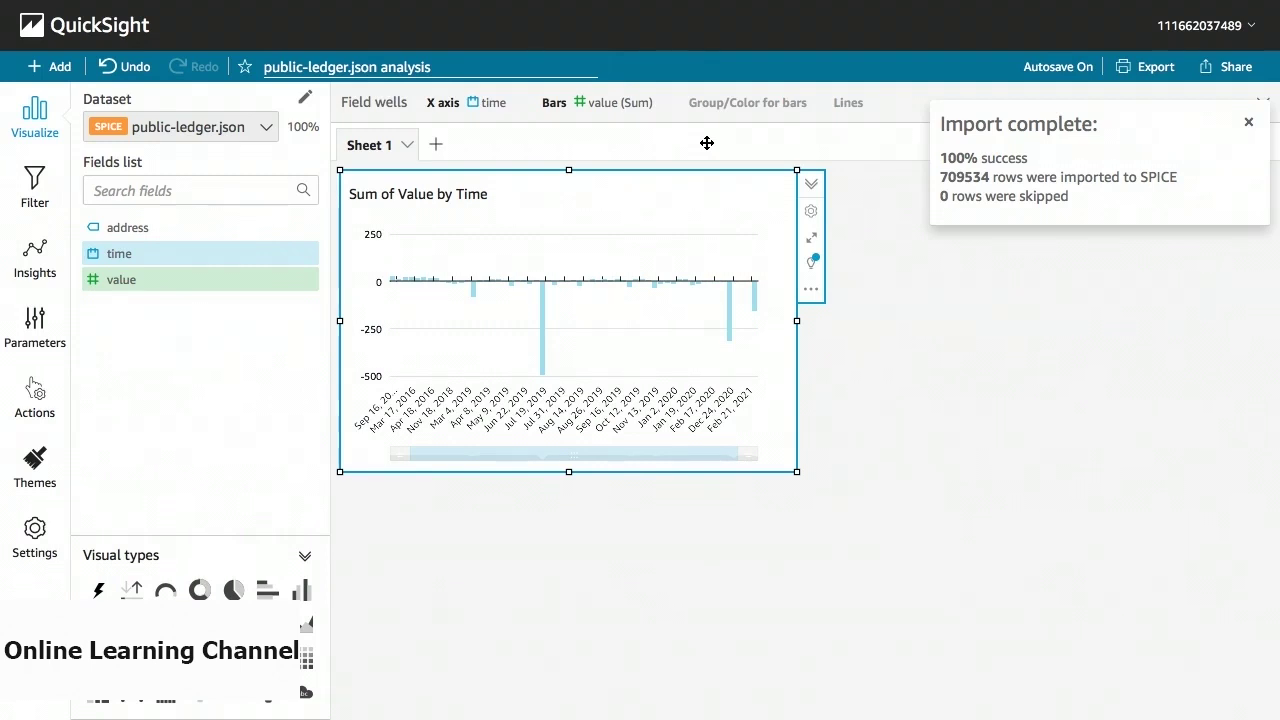
pyautogui.click(675, 114)
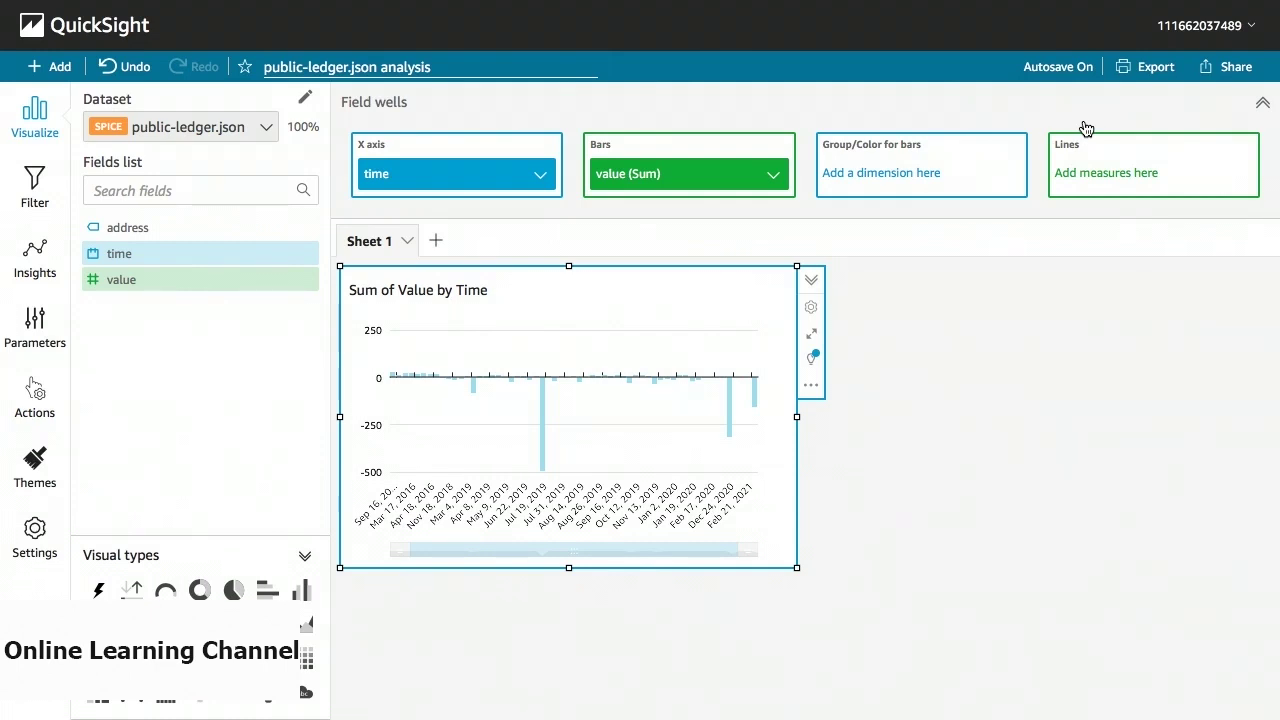
# Put address in the Group/Color well for bars, then browse the Add menu options and dismiss them.
pyautogui.moveTo(243, 227); pyautogui.dragTo(903, 197)
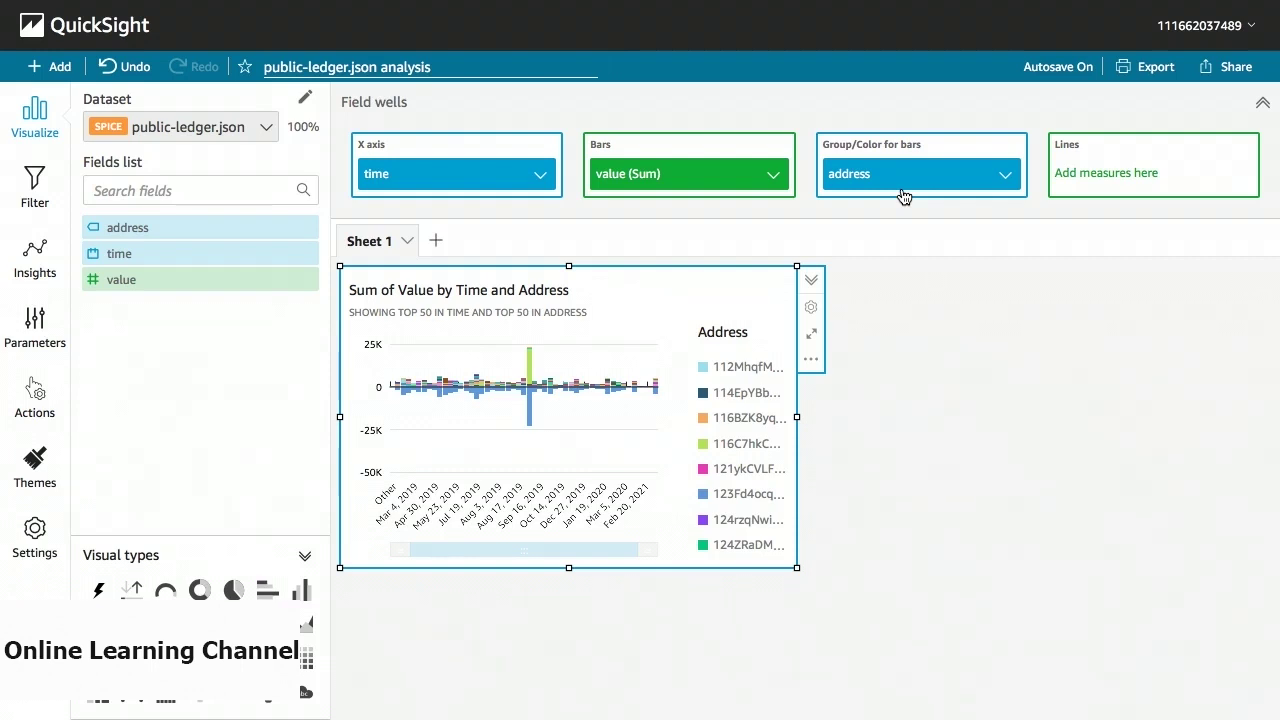
pyautogui.click(62, 69)
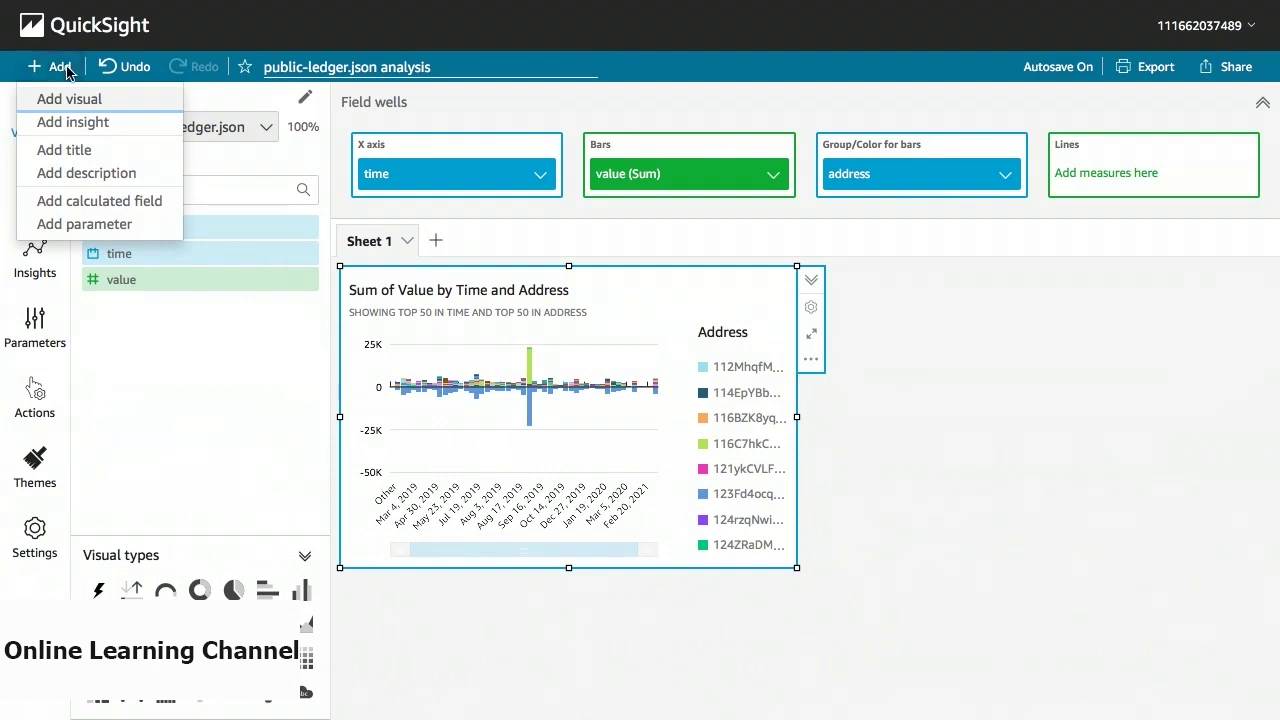
pyautogui.press('Down')
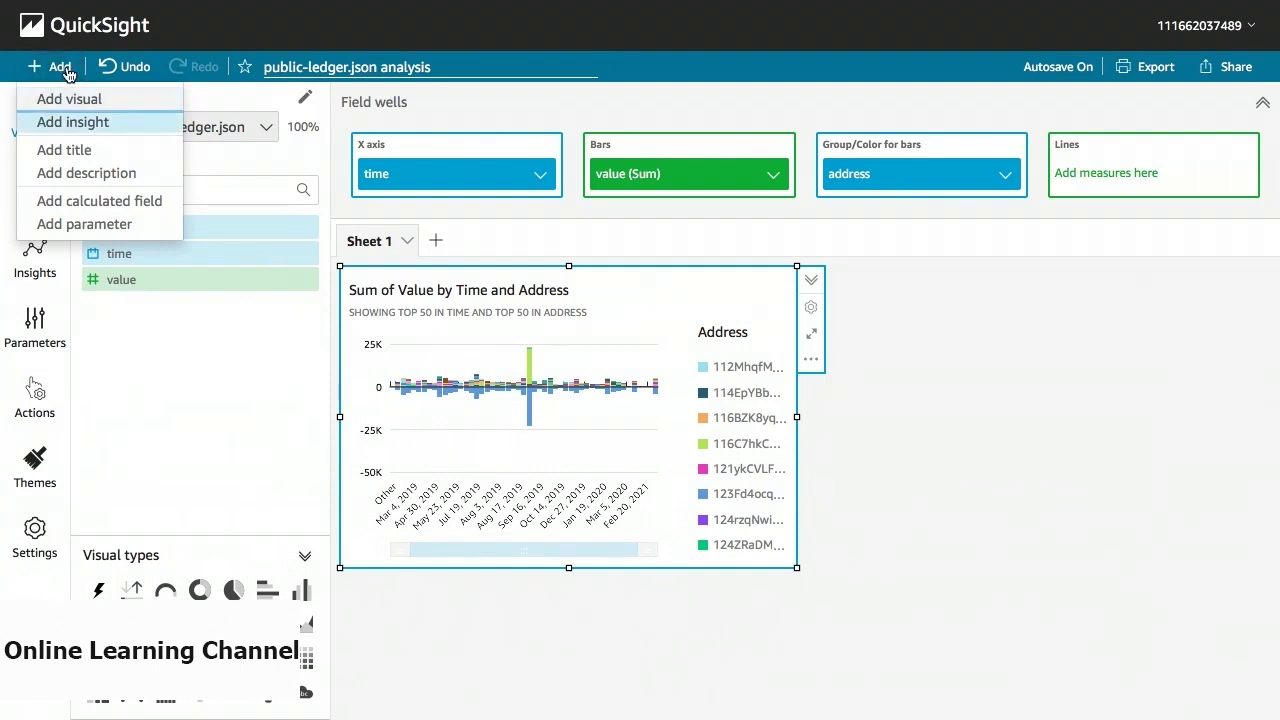
pyautogui.press('Down')
pyautogui.press('Down')
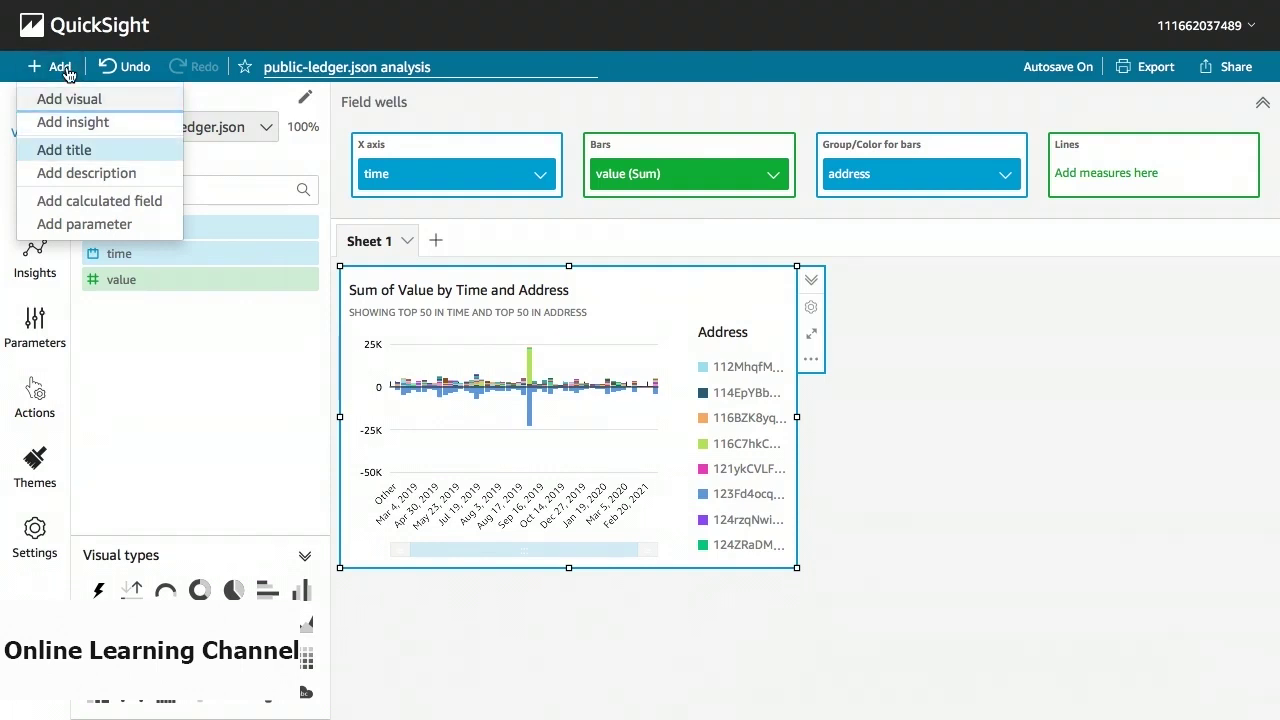
pyautogui.click(989, 350)
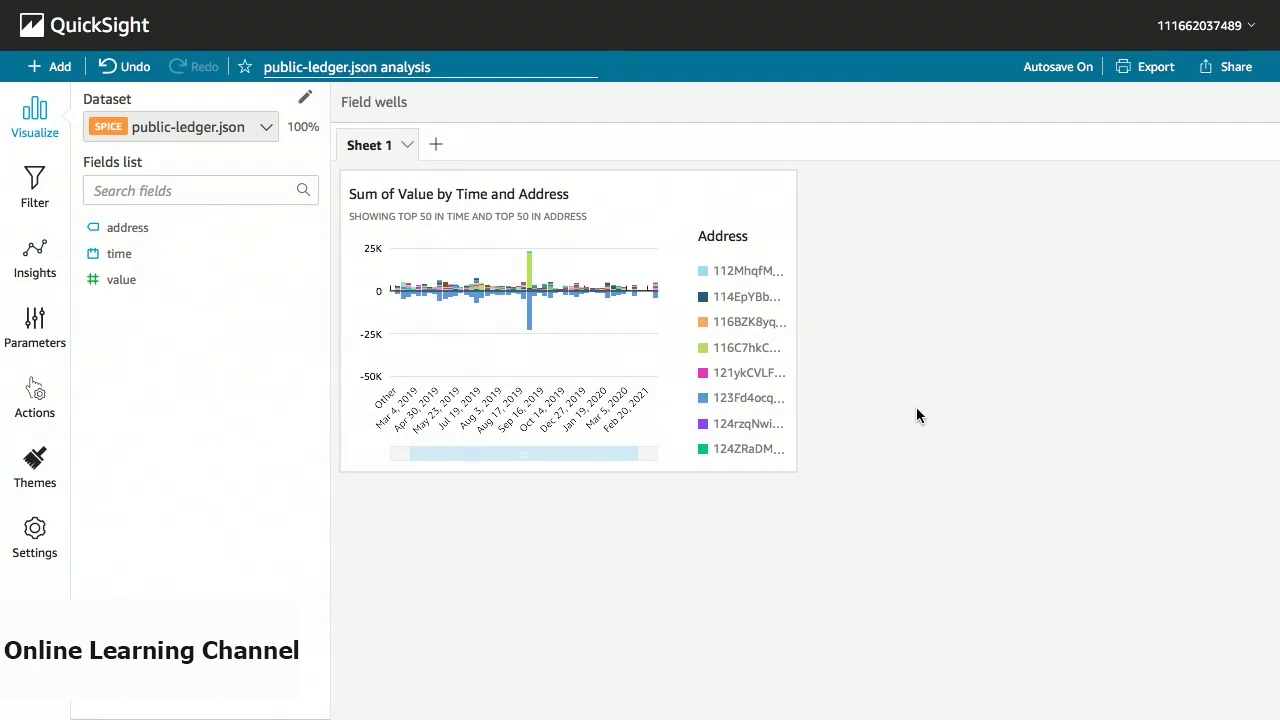
# Shift the chart right and enlarge it, then glance at the Share options without choosing one.
pyautogui.moveTo(791, 366); pyautogui.dragTo(998, 461)
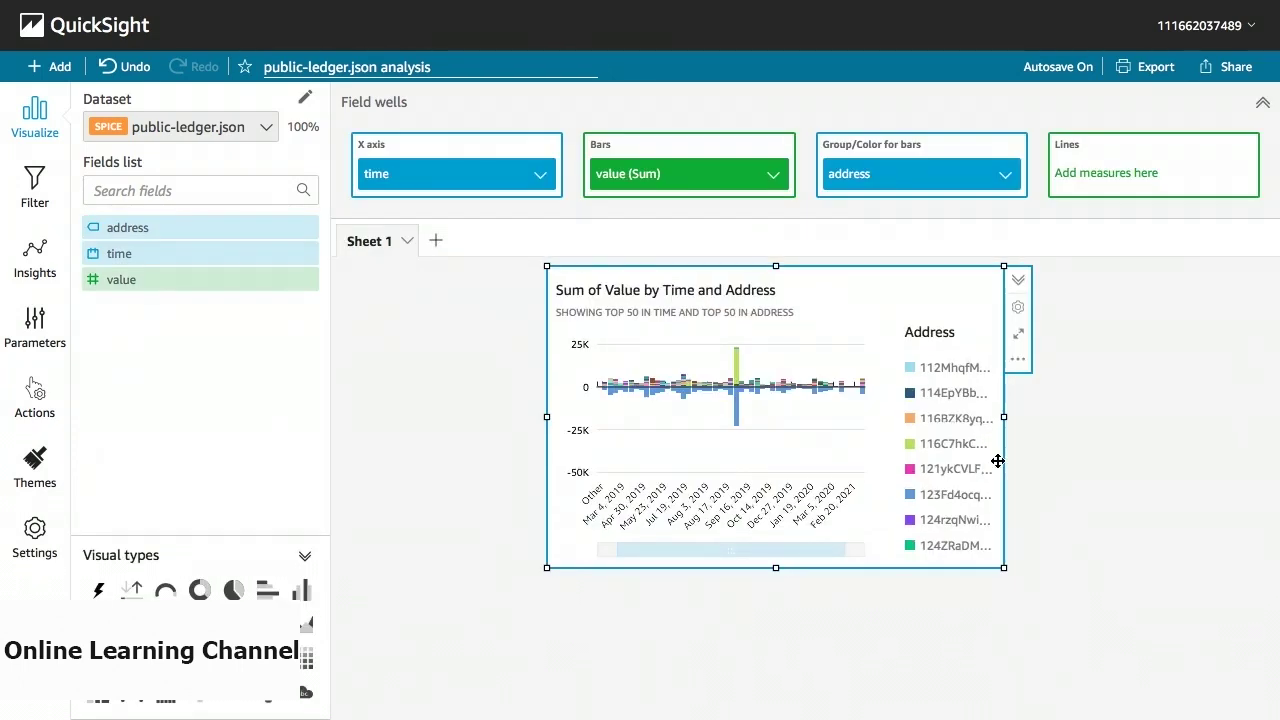
pyautogui.moveTo(1003, 568); pyautogui.dragTo(1206, 589)
pyautogui.click(1235, 610)
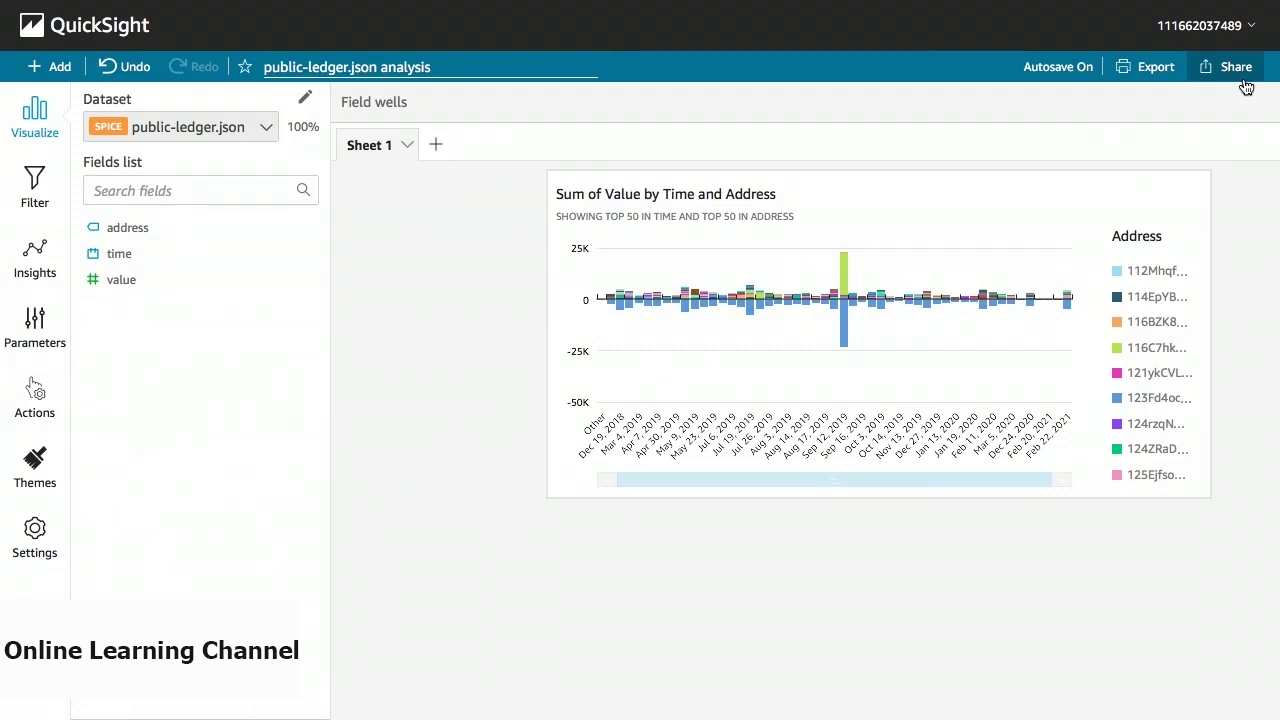
pyautogui.click(1246, 88)
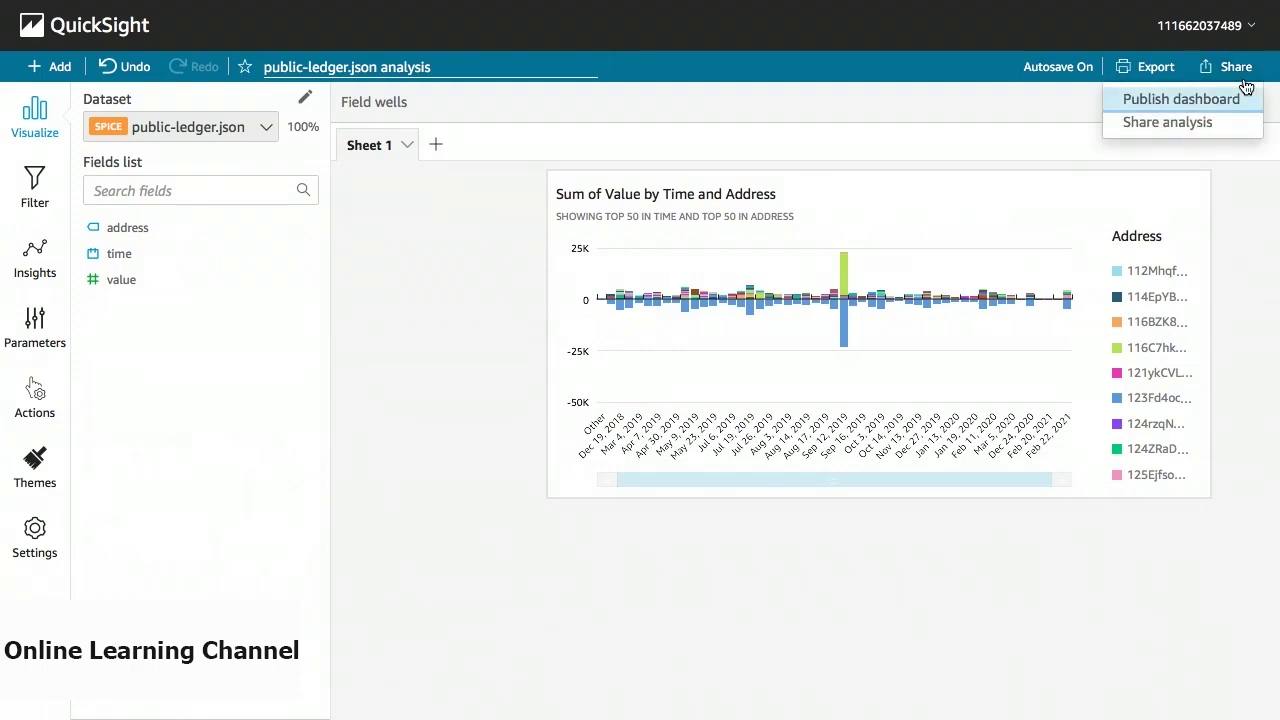
pyautogui.click(1227, 275)
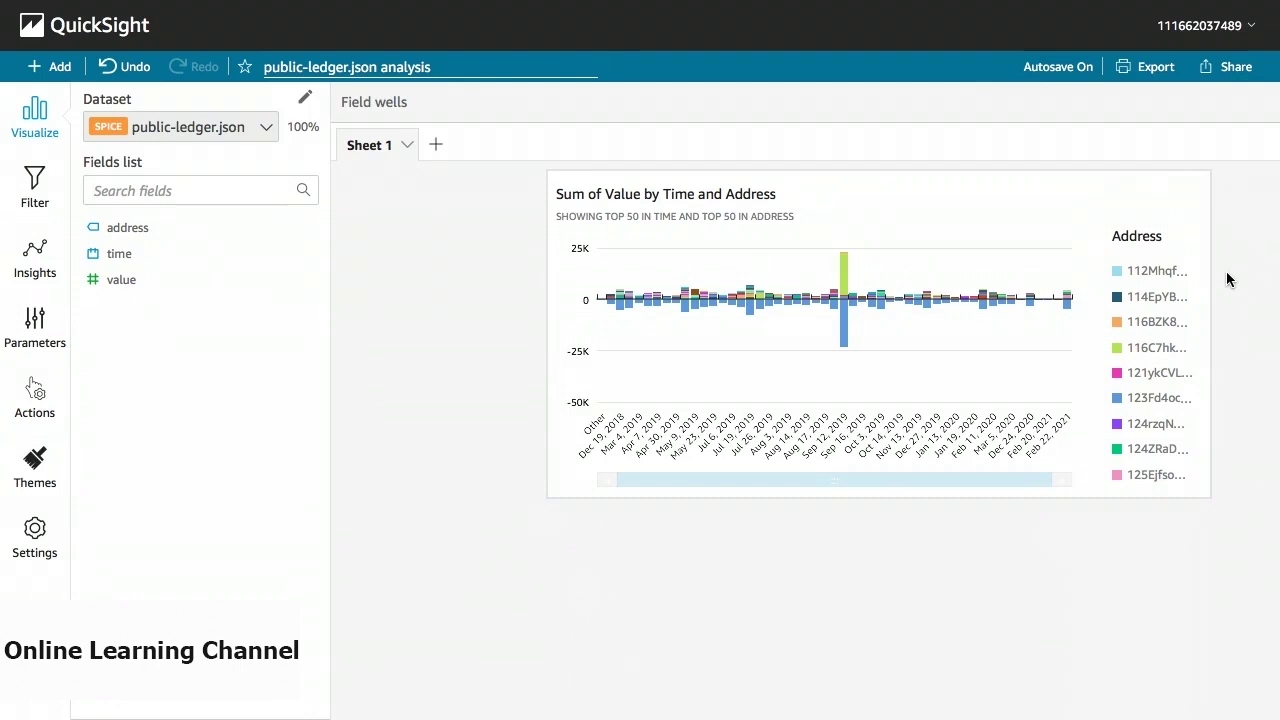